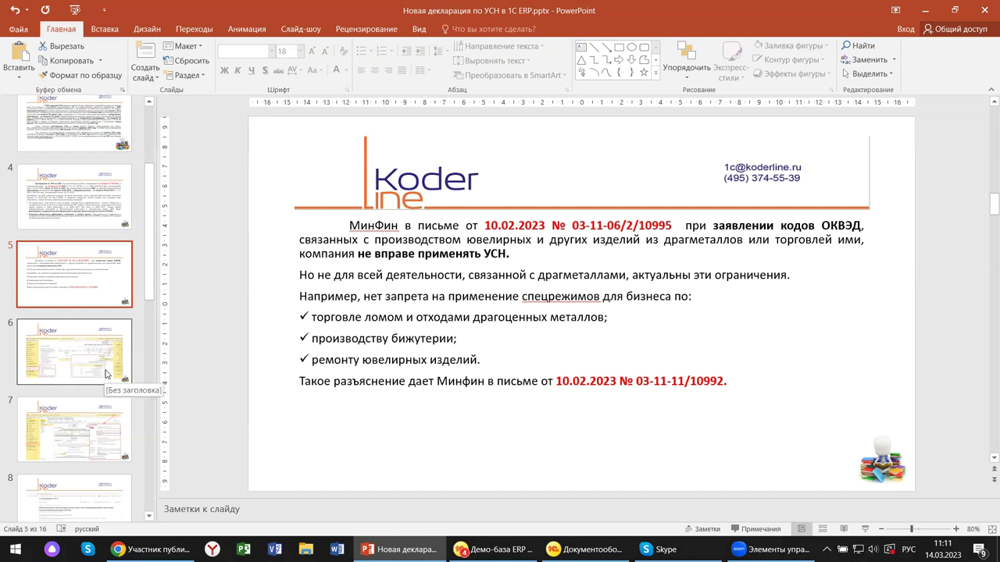
Display slide 6 of the presentation, with the 1C-Отчетность screenshots
left_click(100, 369)
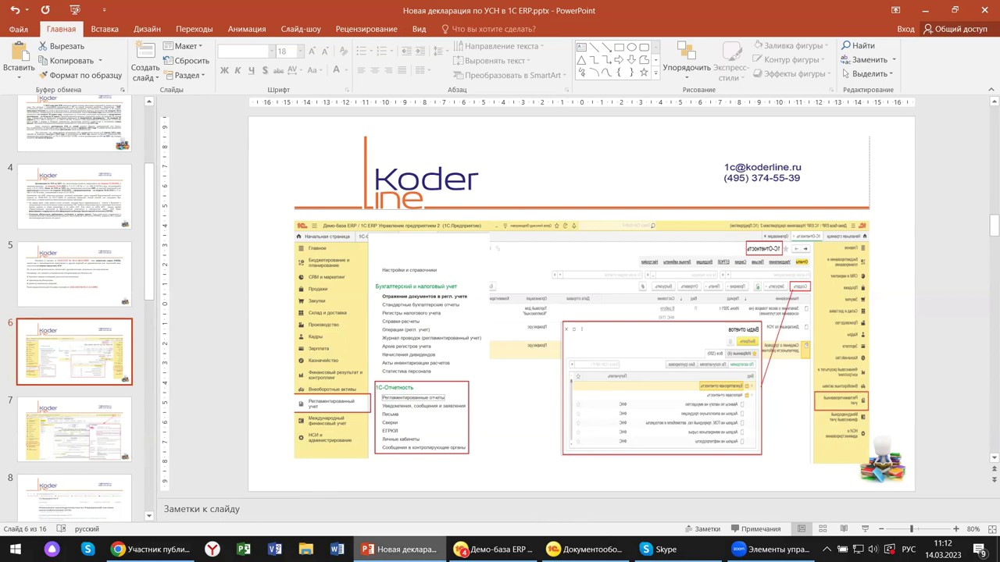
Switch to 1C:ERP, open the March 2023 СЗВ-ТД document from Электронные трудовые книжки in Кадры, and try to display its printed form
left_click(492, 549)
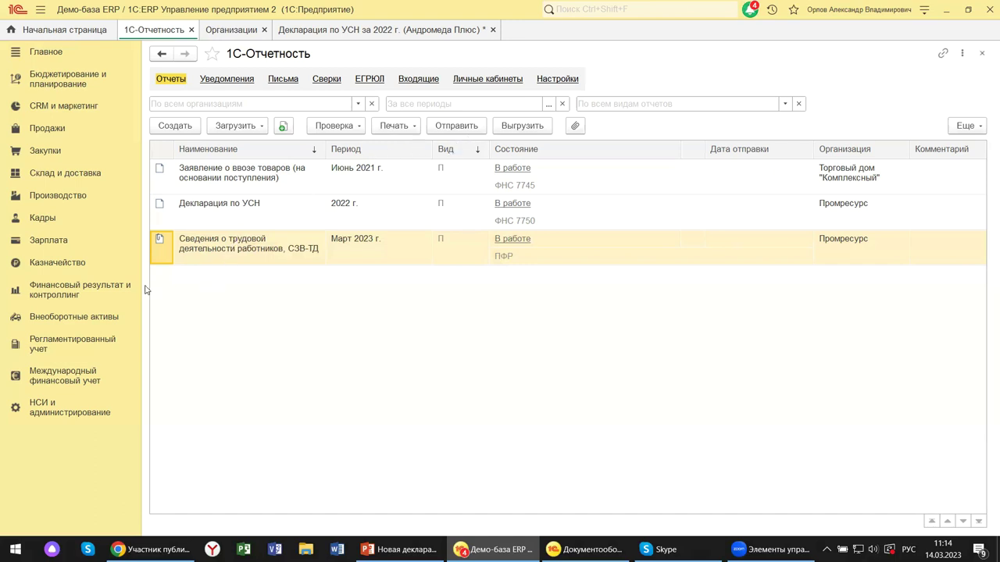
left_click(37, 223)
left_click(44, 221)
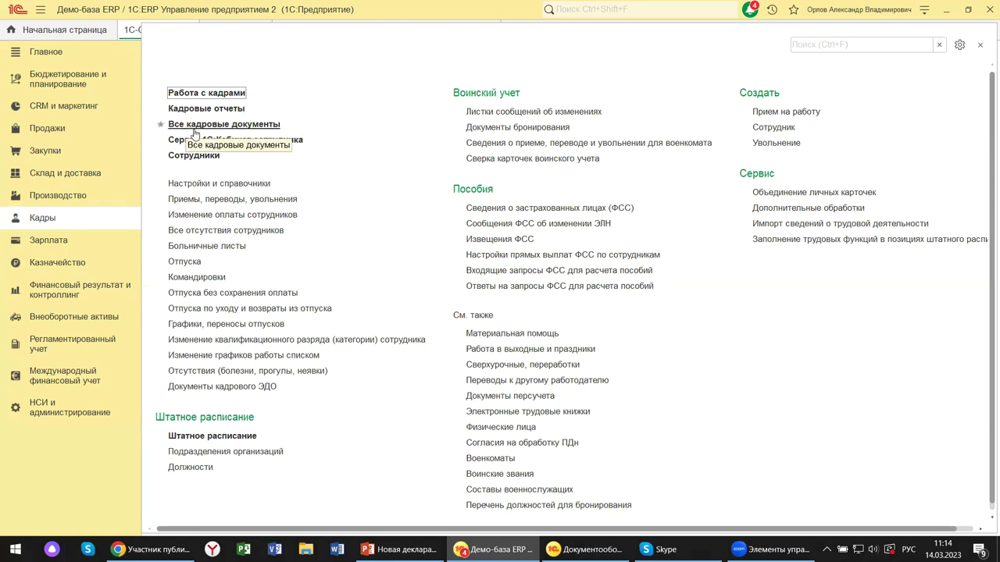
left_click(493, 414)
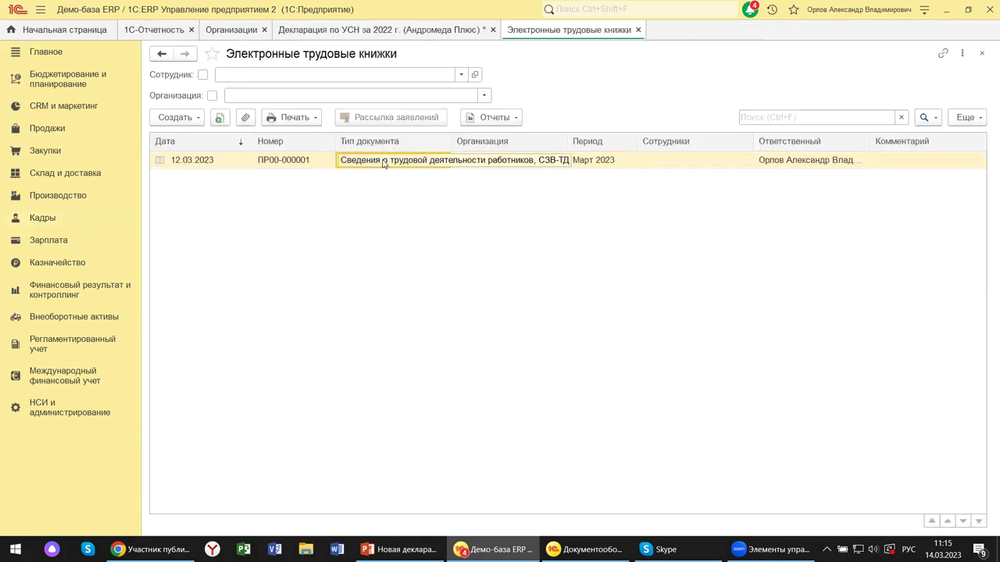
double_click(383, 161)
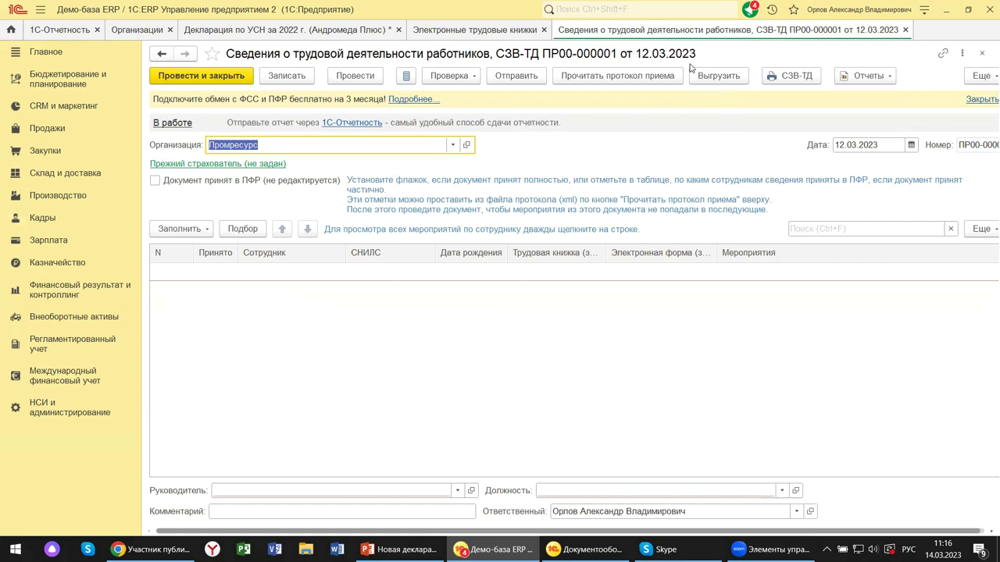
left_click(777, 79)
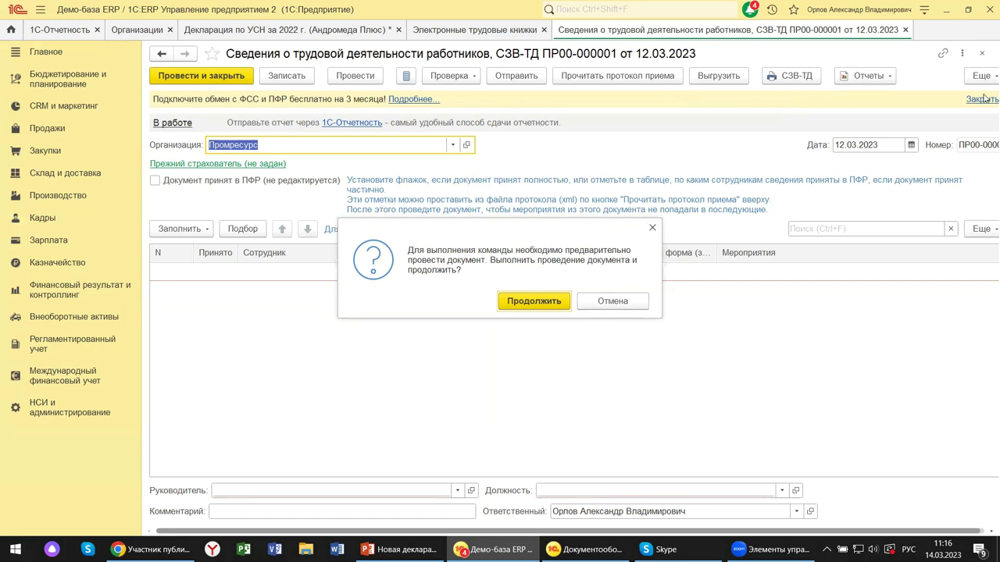
left_click(606, 304)
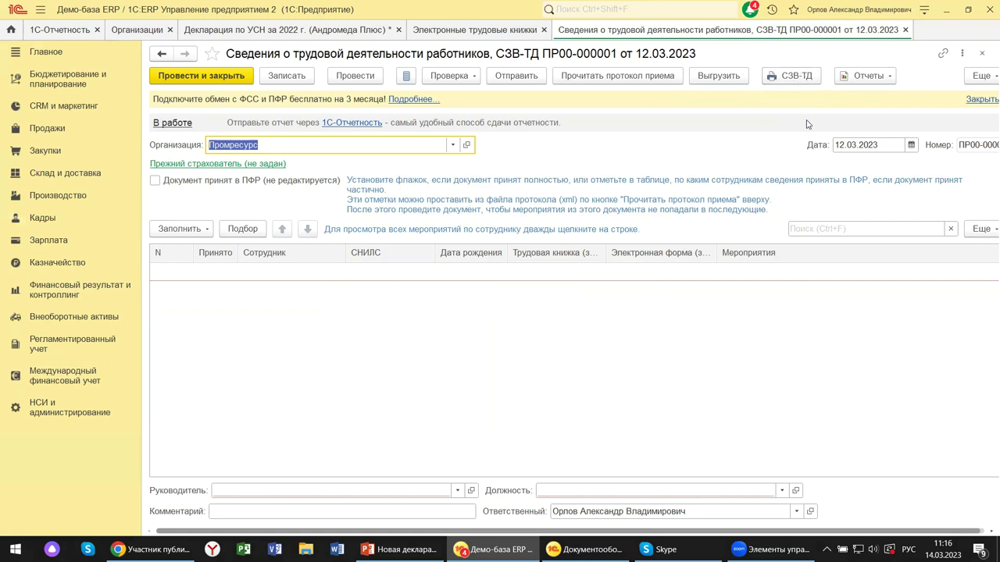
Check the platform and configuration version information, and close the СЗВ-ТД document
left_click(924, 9)
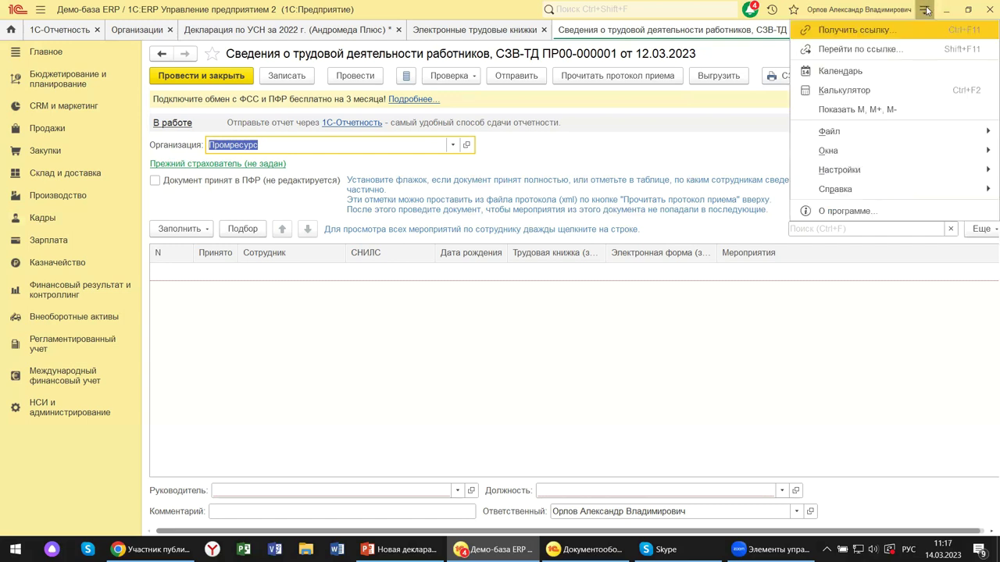
left_click(832, 217)
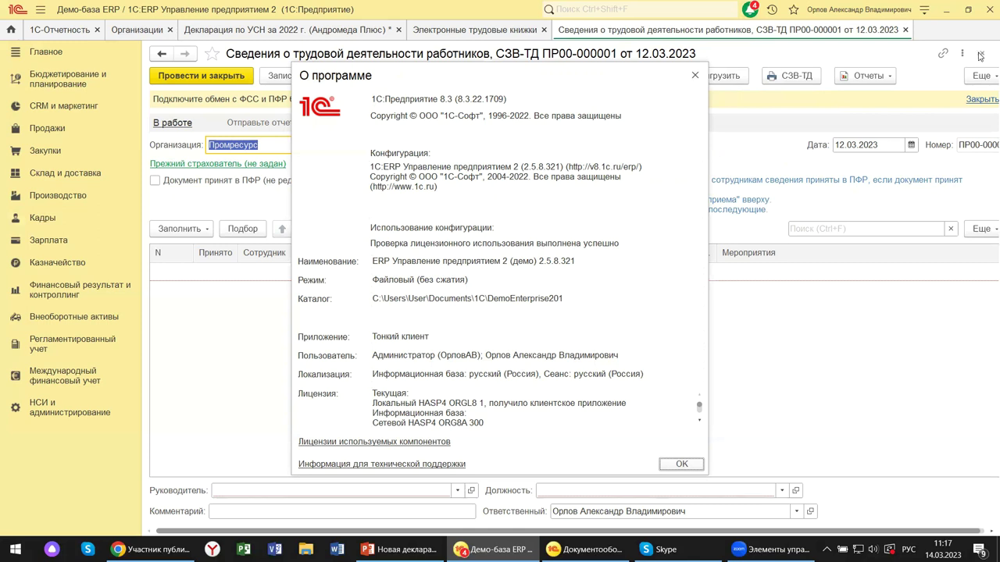
left_click(693, 77)
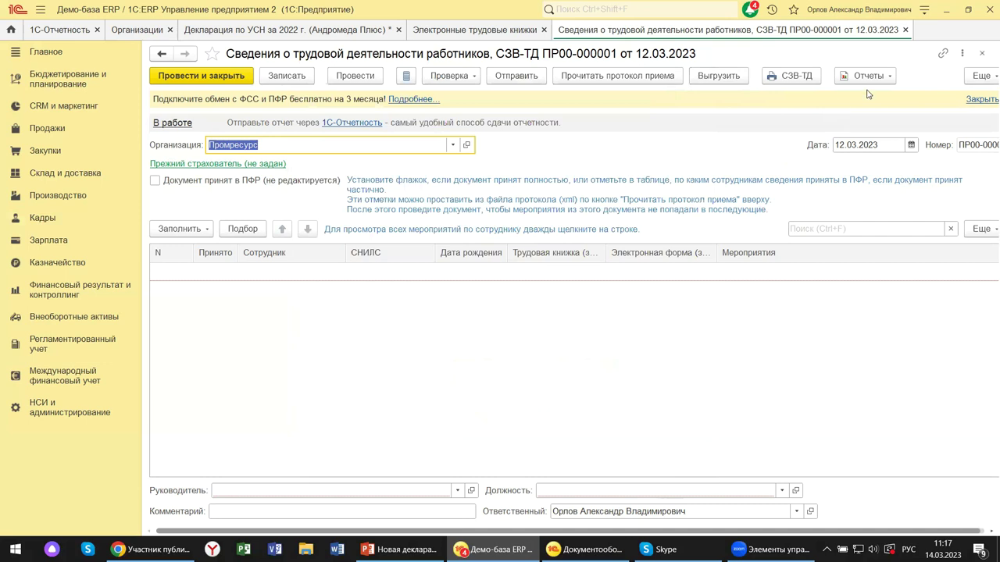
left_click(981, 54)
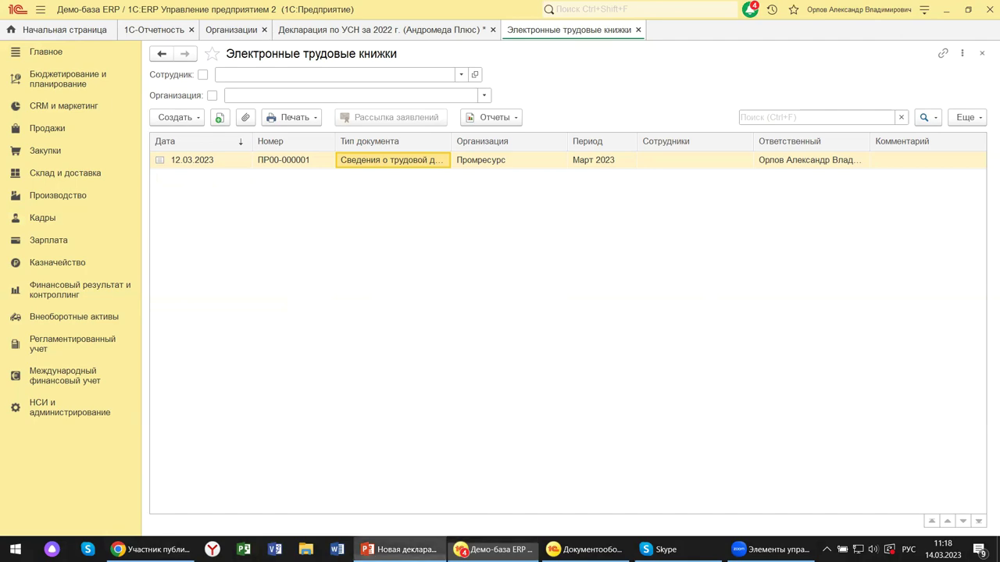
Switch to the PowerPoint presentation and display slide 7
left_click(398, 549)
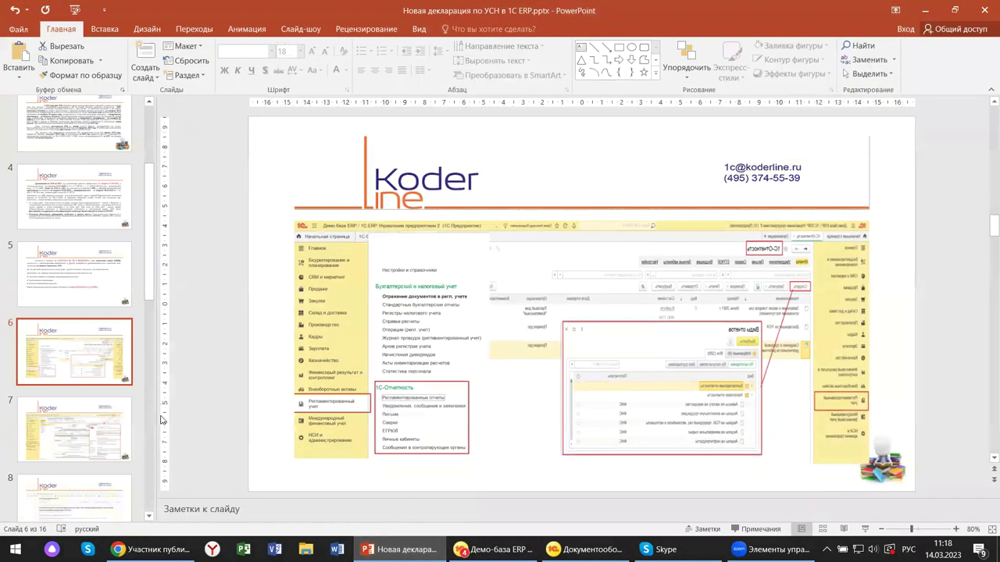
left_click(80, 444)
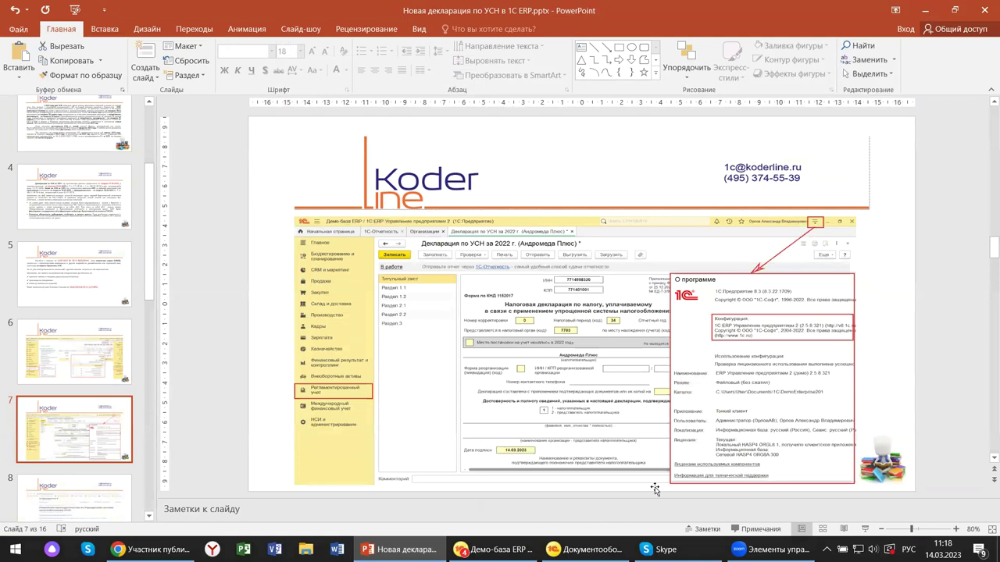
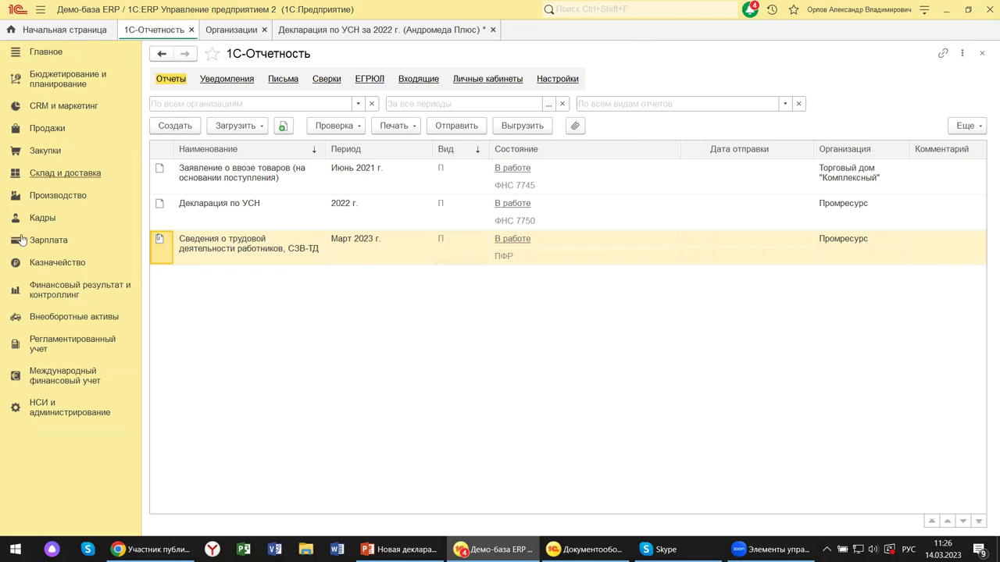
Open the Регламентированные отчеты list in Регламентированный учет and select the 2022 Декларация по УСН
left_click(37, 345)
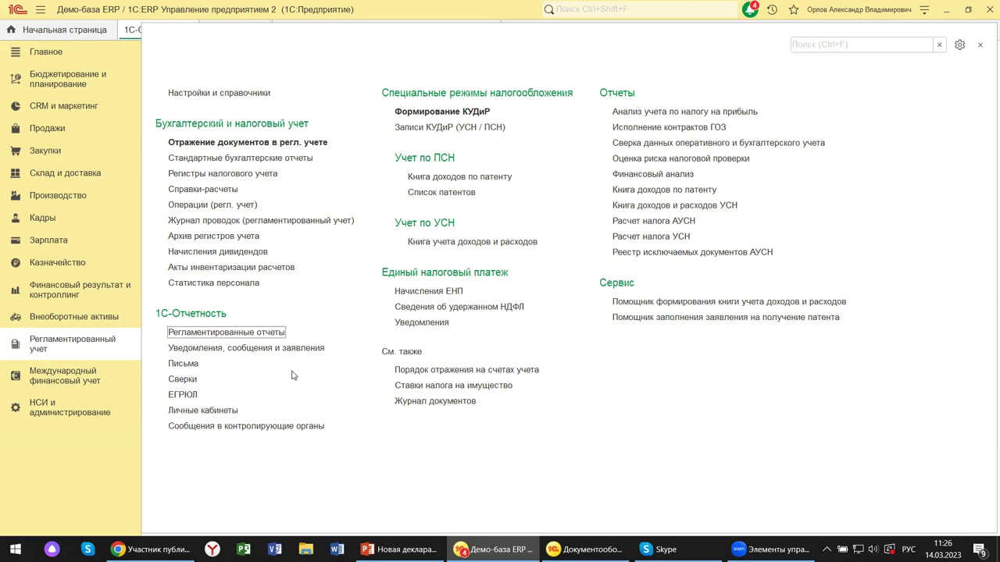
left_click(236, 333)
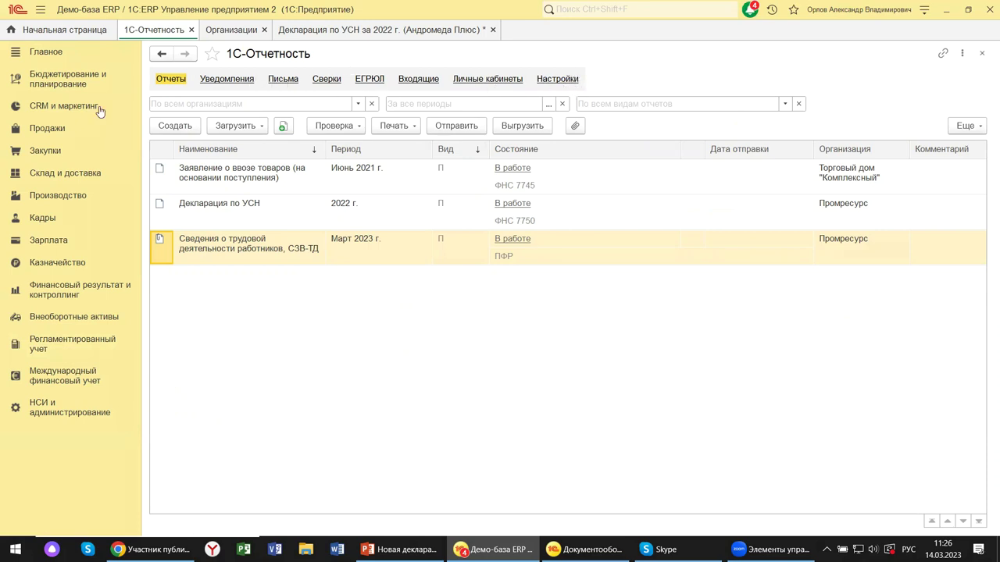
left_click(250, 222)
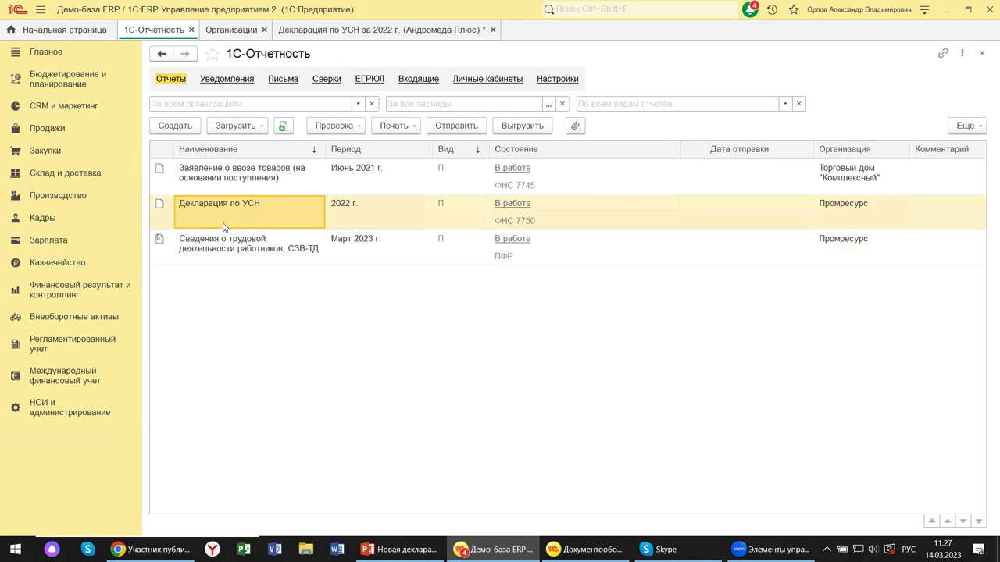
Start creating a report and look through the favourite and full report types, including the Отчетность по физлицам category
left_click(175, 129)
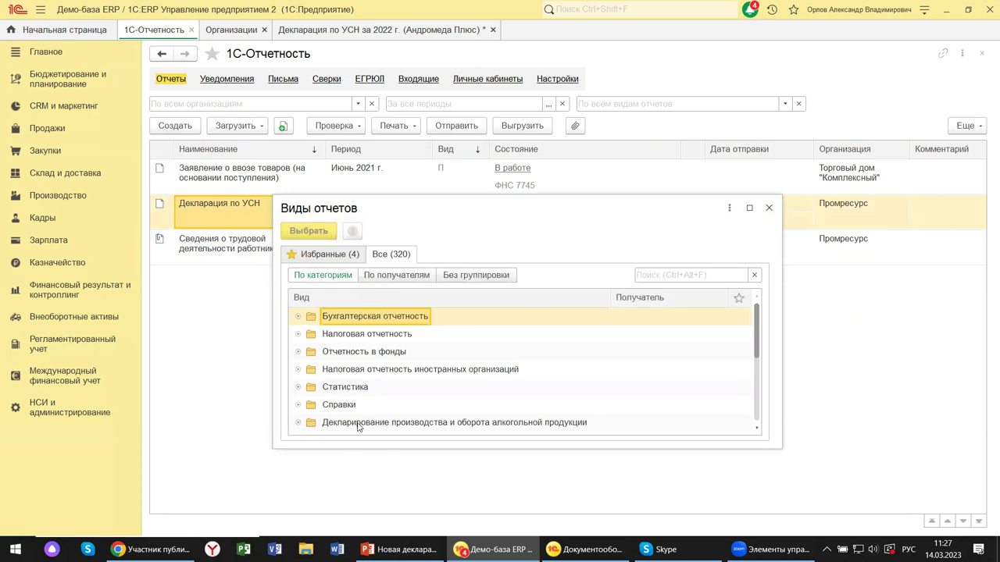
left_click(325, 255)
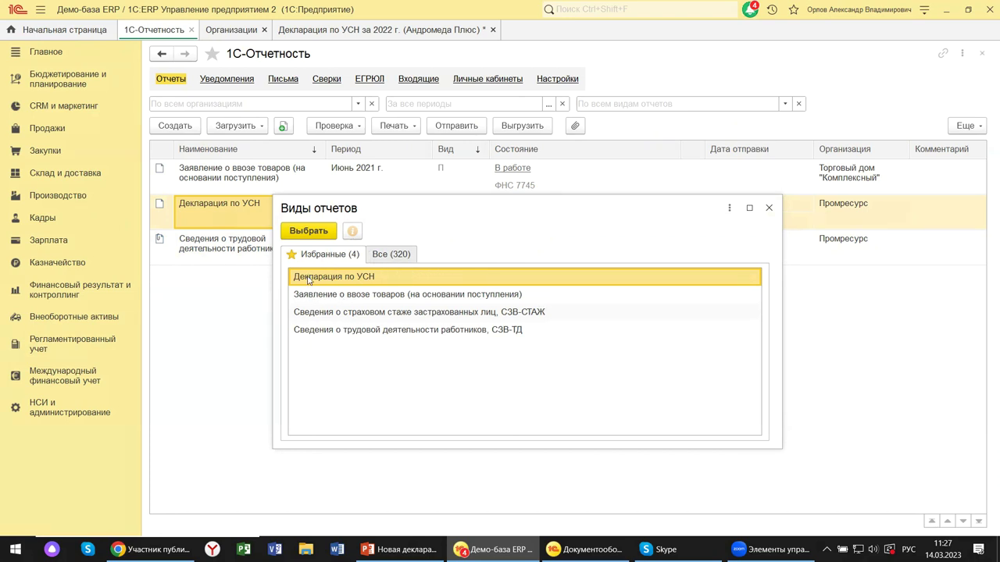
left_click(390, 255)
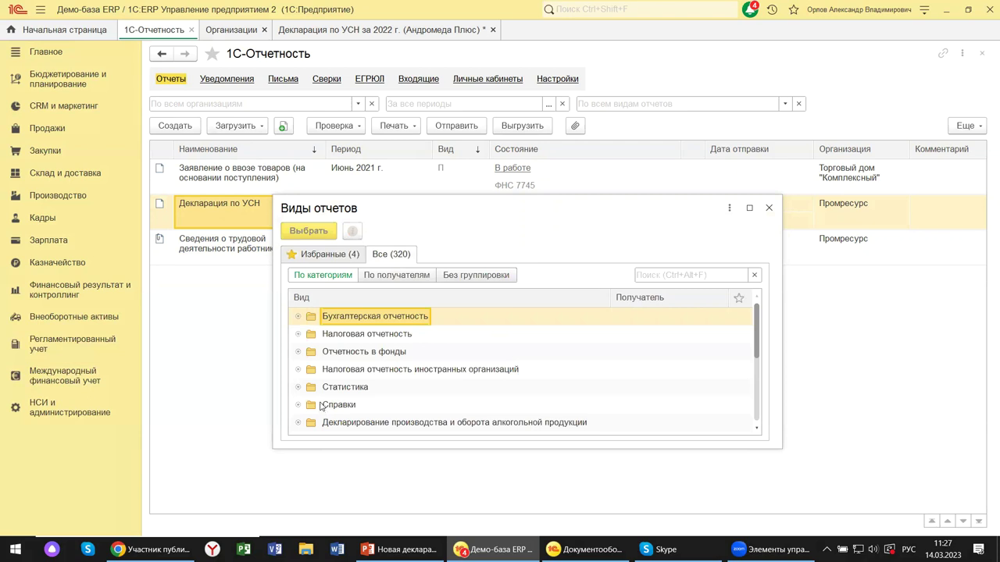
scroll(340, 373, "down", 1)
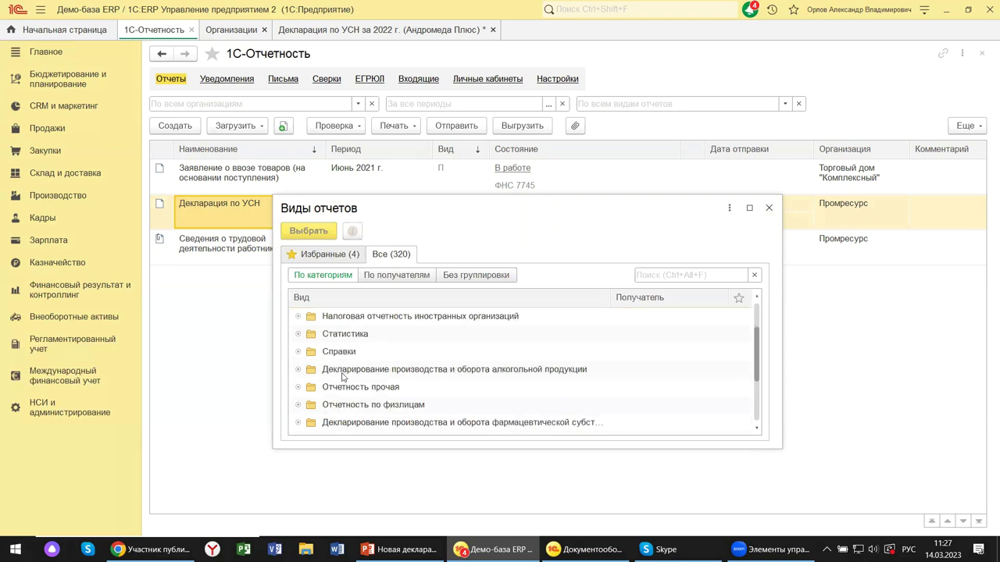
left_click(298, 405)
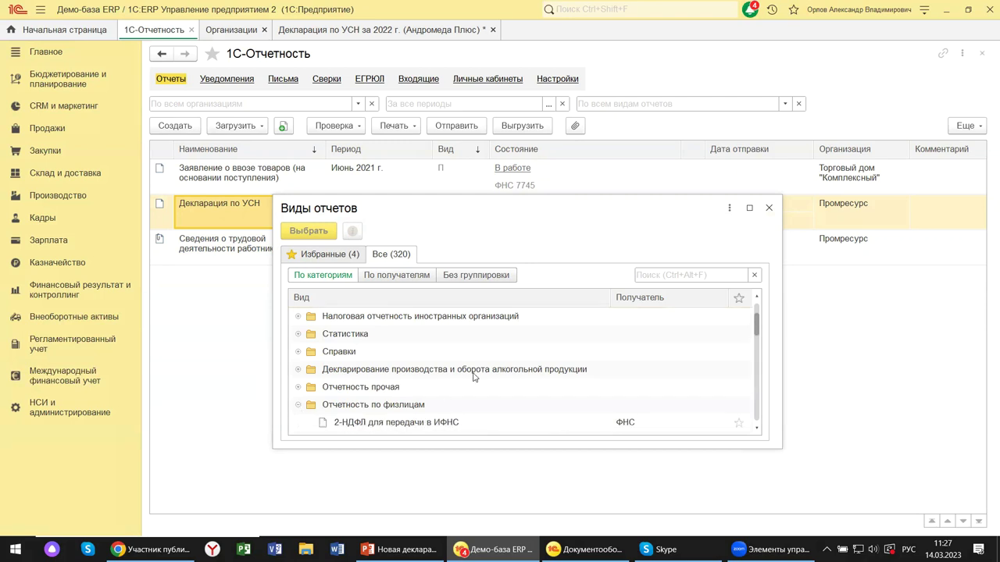
left_click(297, 405)
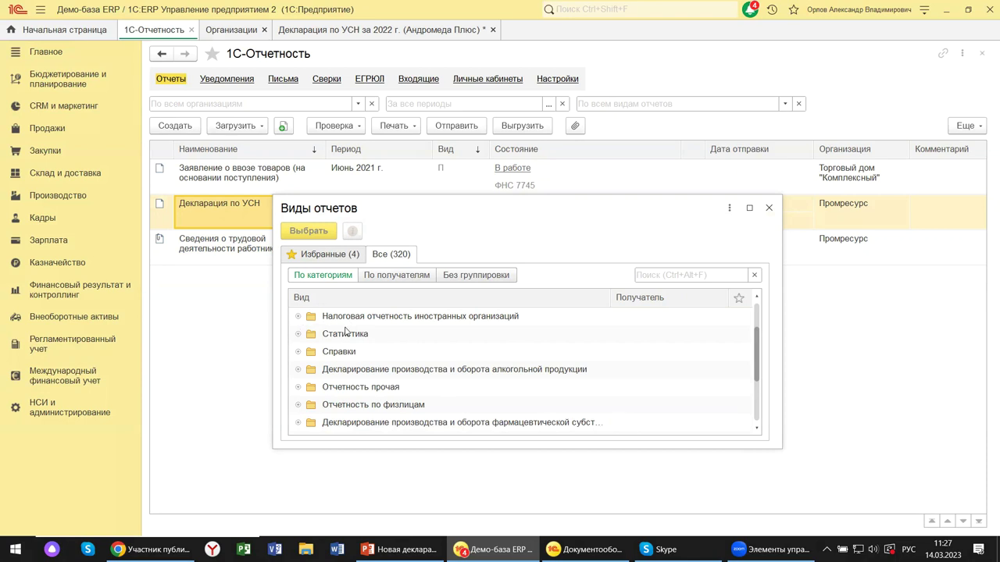
Locate Декларация по УСН in the Налоговая отчетность category of the full report type list
scroll(299, 320, "up", 3)
left_click(298, 333)
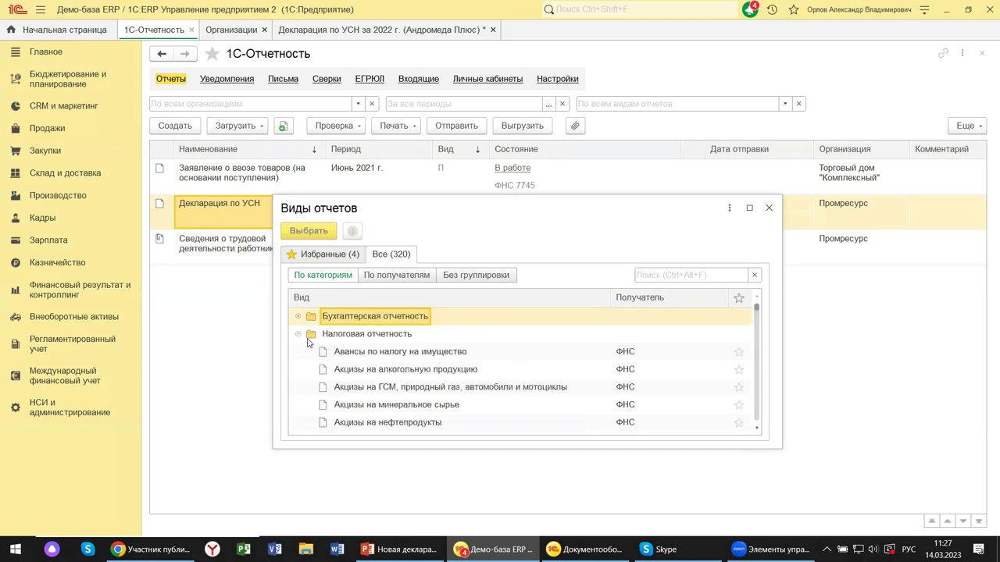
scroll(454, 374, "down", 5)
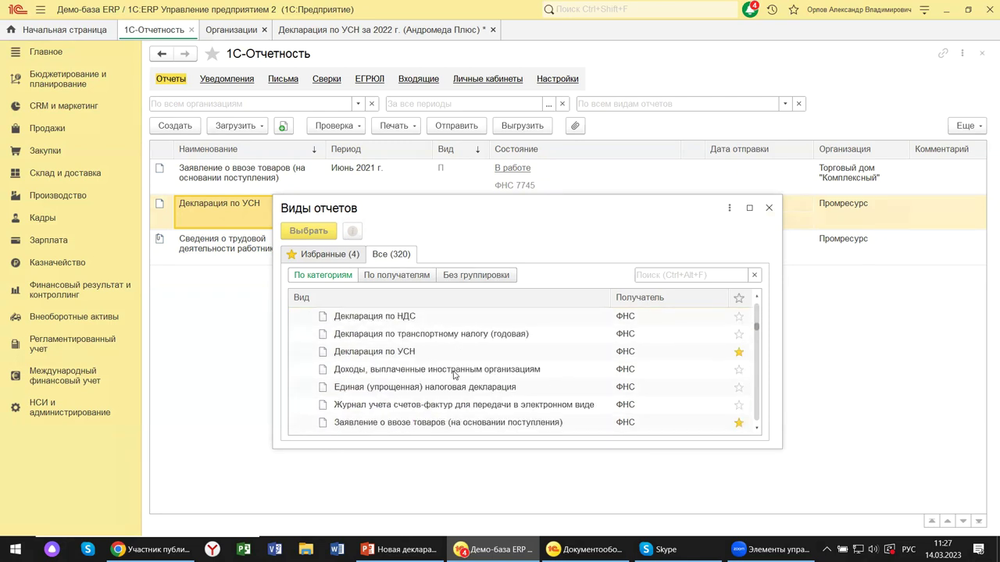
left_click(407, 354)
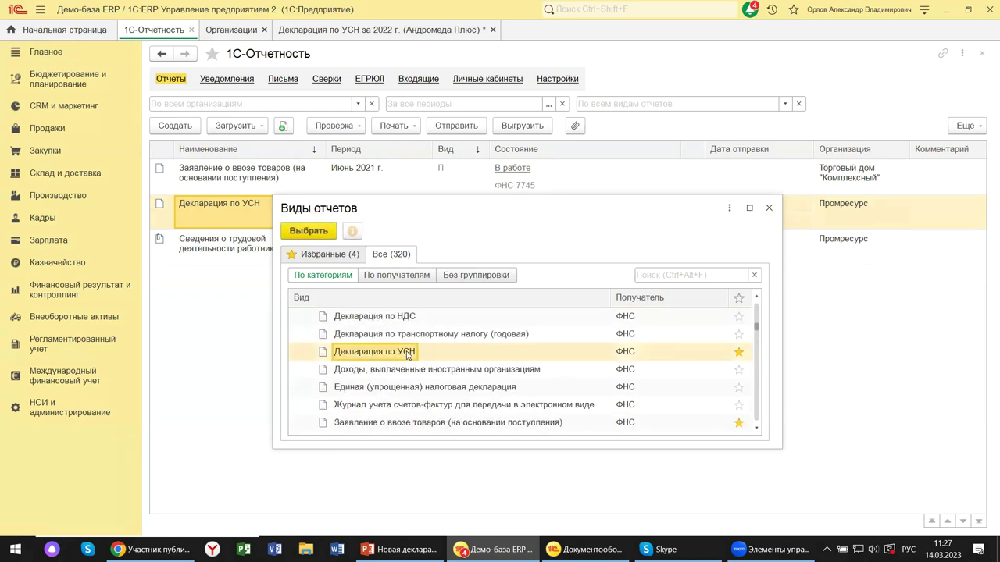
left_click(414, 385)
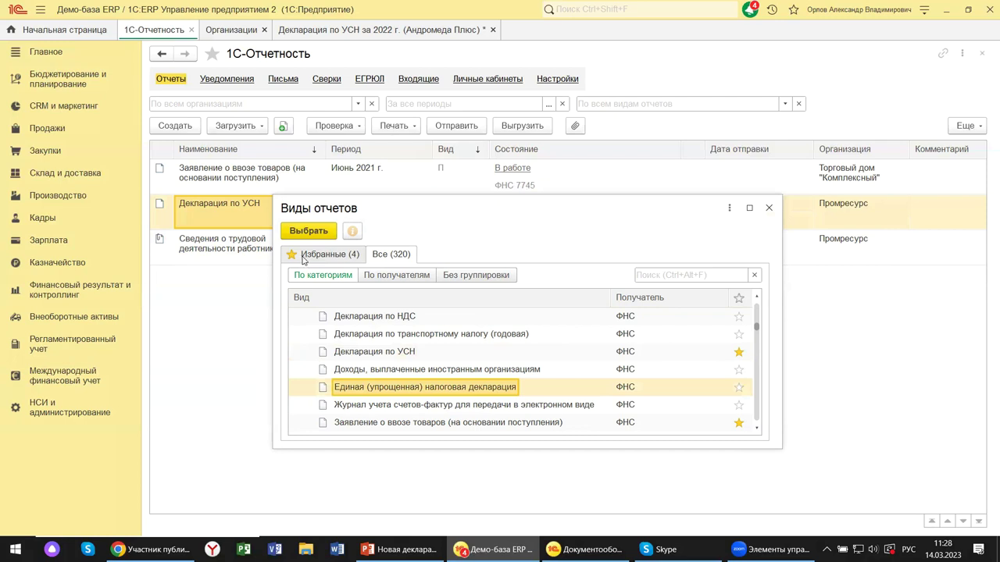
left_click(359, 353)
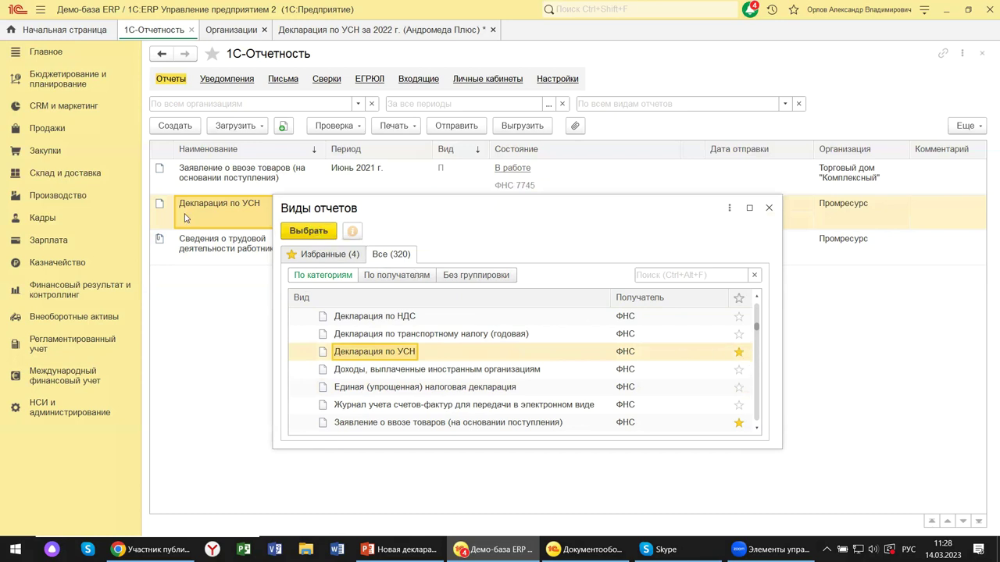
Choose Декларация по УСН from the favourite report types and set its organization to Промресурс
left_click(299, 256)
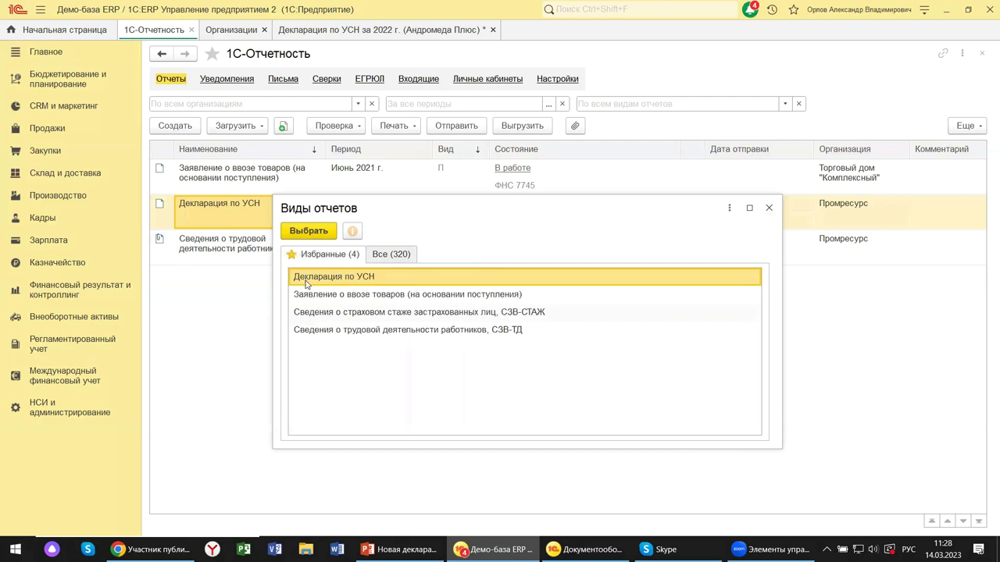
double_click(306, 284)
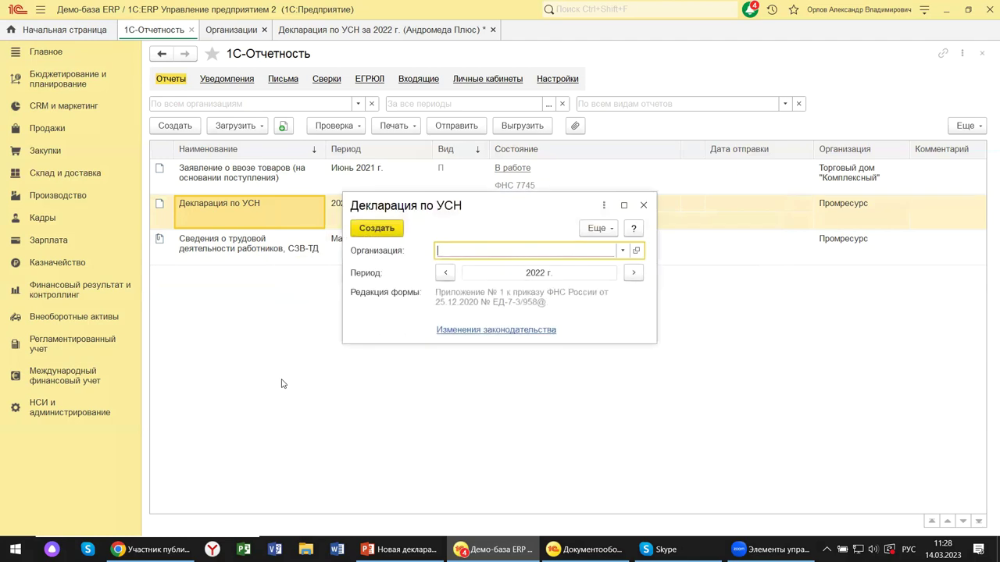
left_click(622, 251)
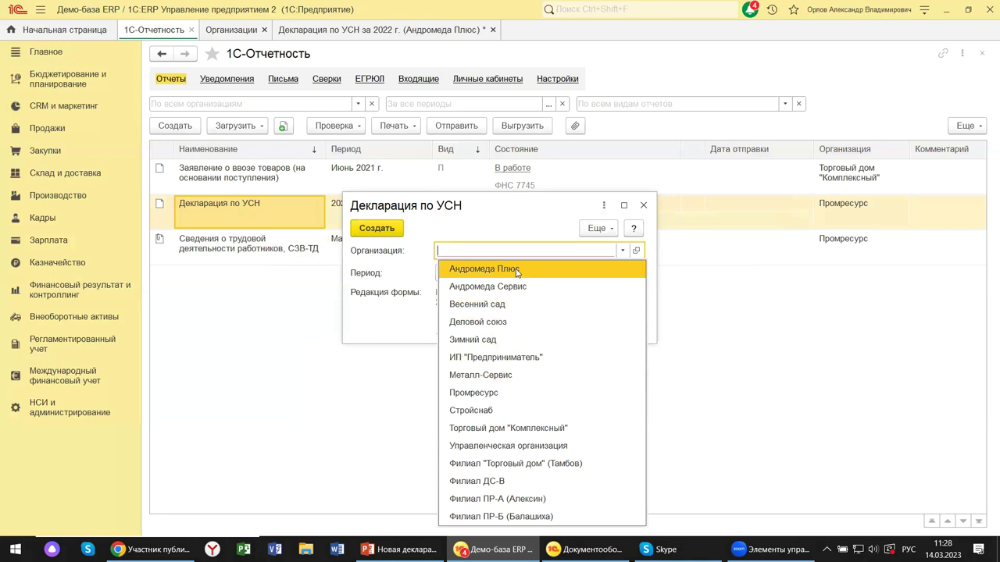
left_click(495, 394)
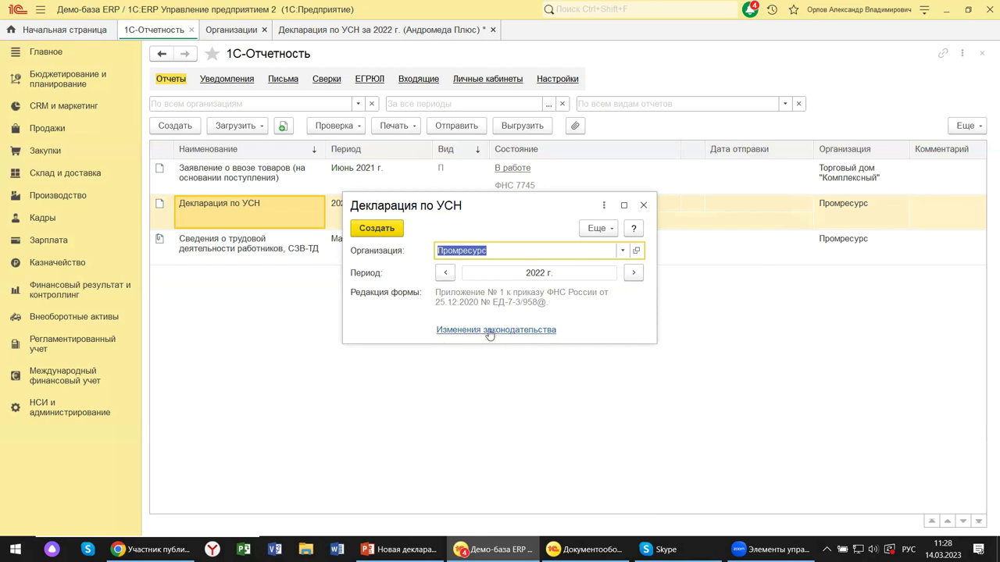
Open the legislation changes page for the declaration and show the news of the УСН section
left_click(527, 330)
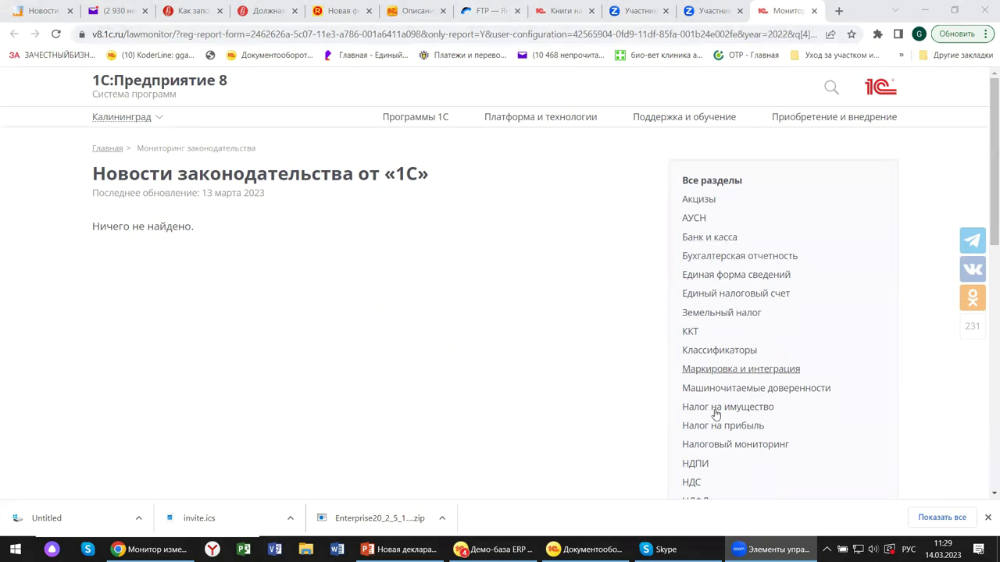
scroll(715, 426, "down", 2)
scroll(715, 425, "down", 3)
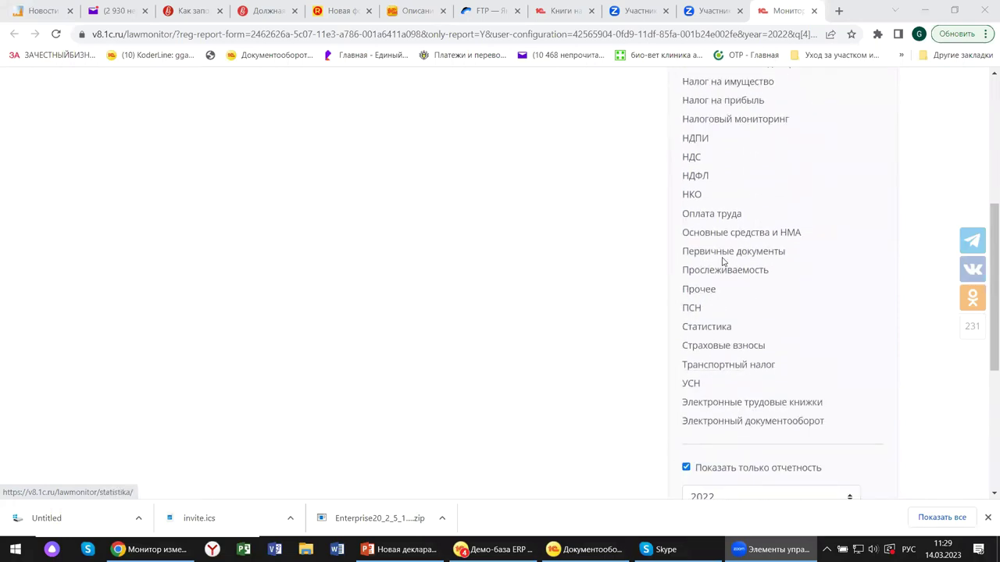
left_click(691, 385)
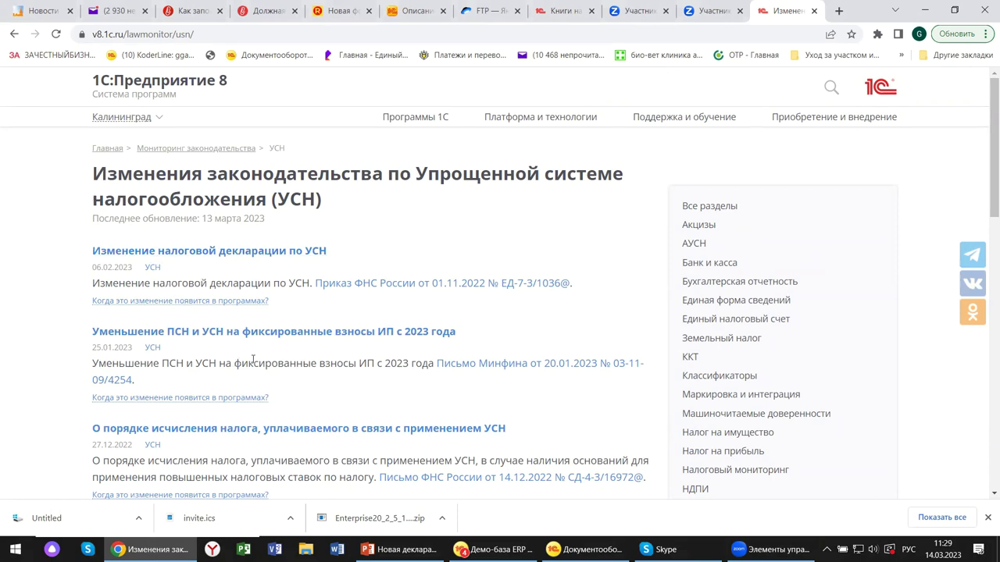
Look through the legislation changes listed for УСН and close the news page
scroll(248, 460, "down", 3)
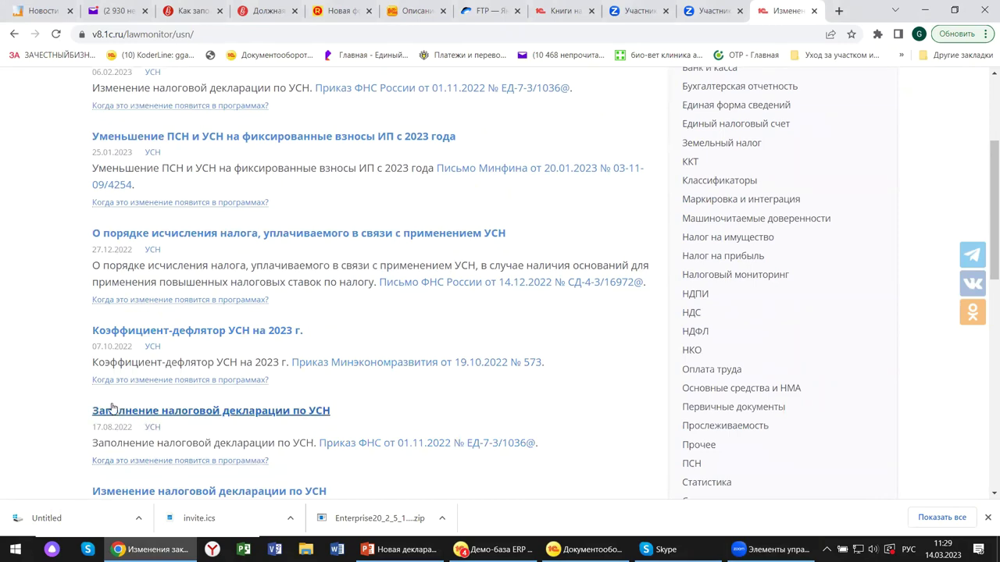
scroll(307, 418, "up", 3)
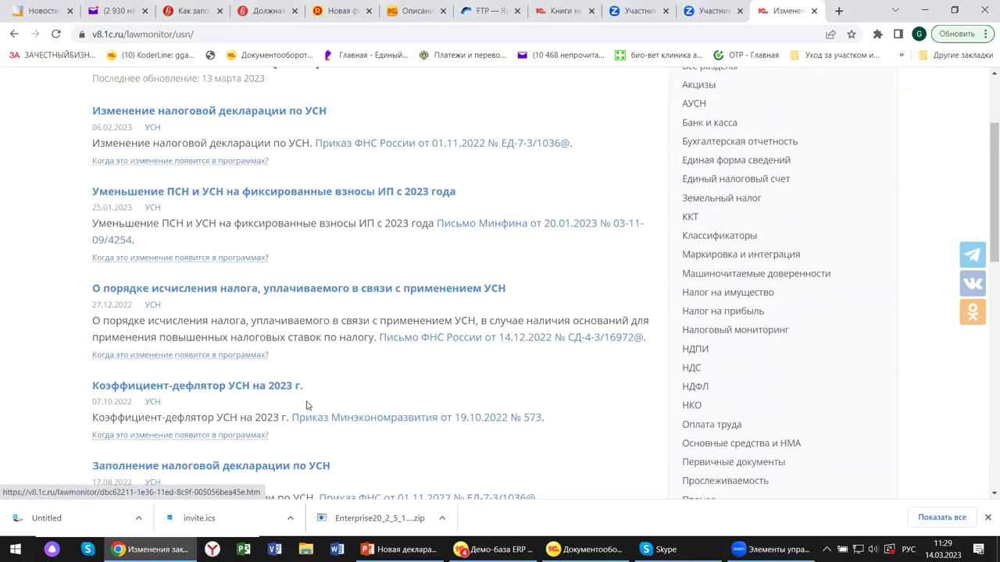
left_click(813, 11)
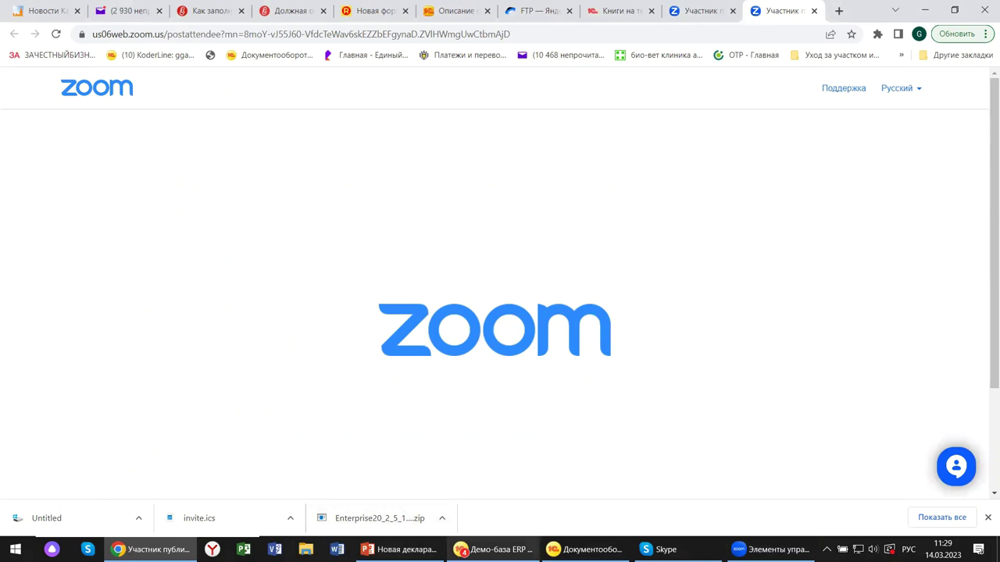
Switch back to 1C:ERP and create the 2022 Декларация по УСН for Промресурс
mouse_move(492, 549)
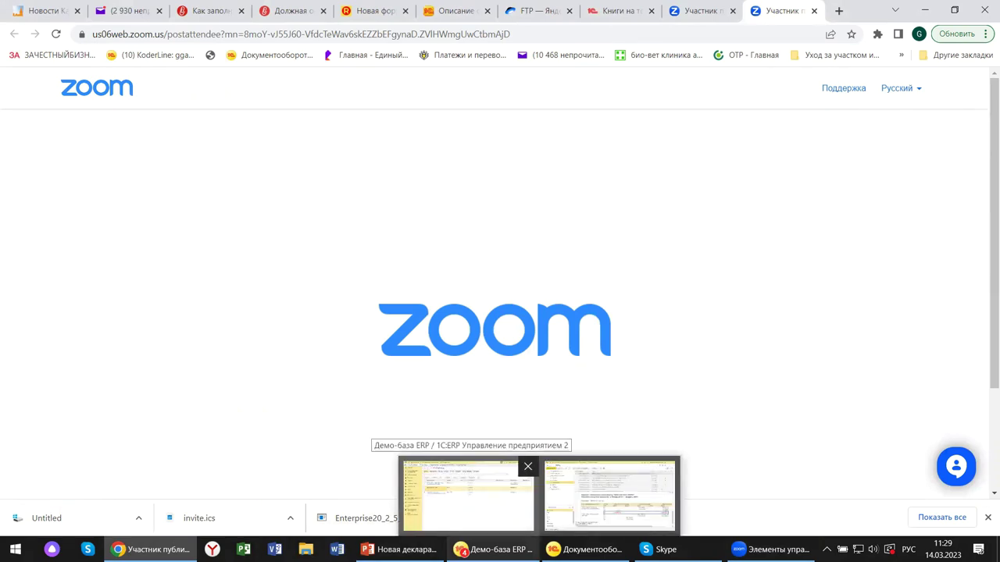
left_click(466, 493)
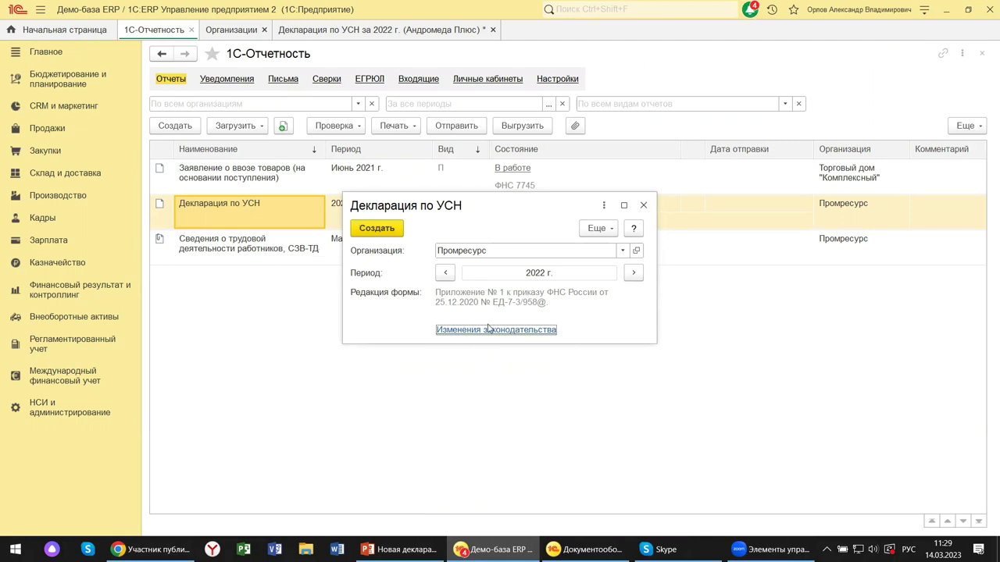
left_click(373, 231)
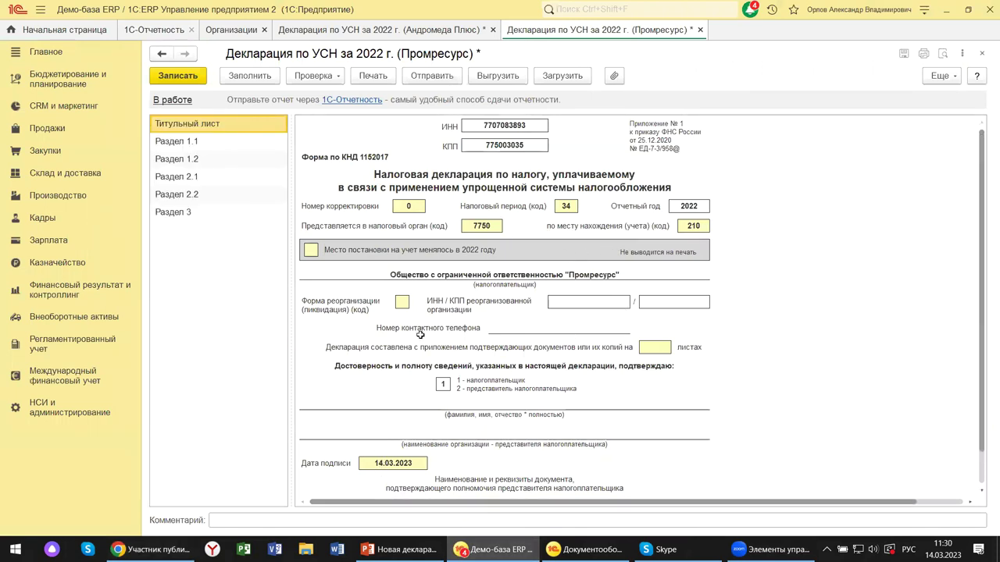
Review sections 1.1, 1.2 and 2.1 of the declaration, including the tax rate code, taxpayer attribute and tax calculation lines
mouse_move(582, 549)
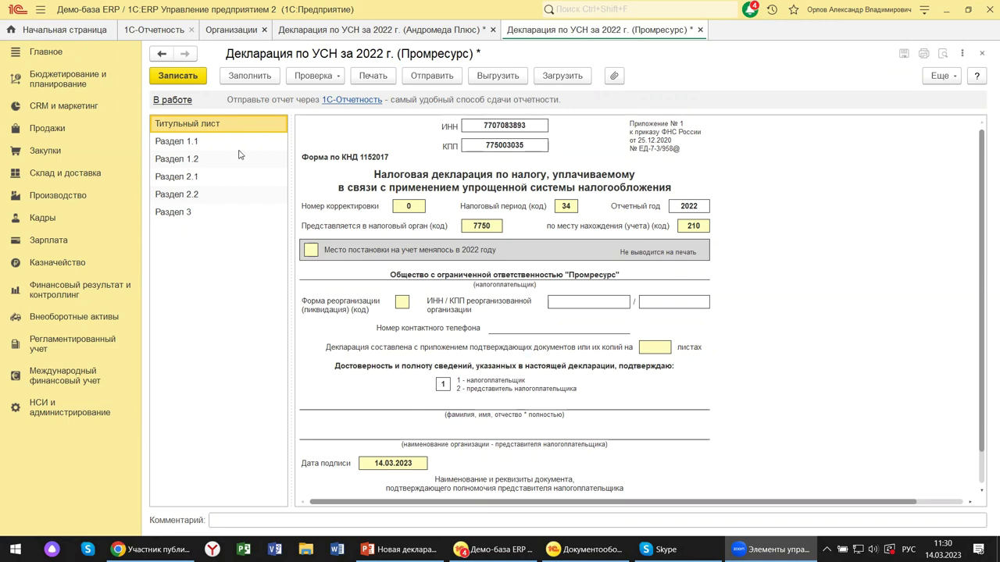
left_click(191, 143)
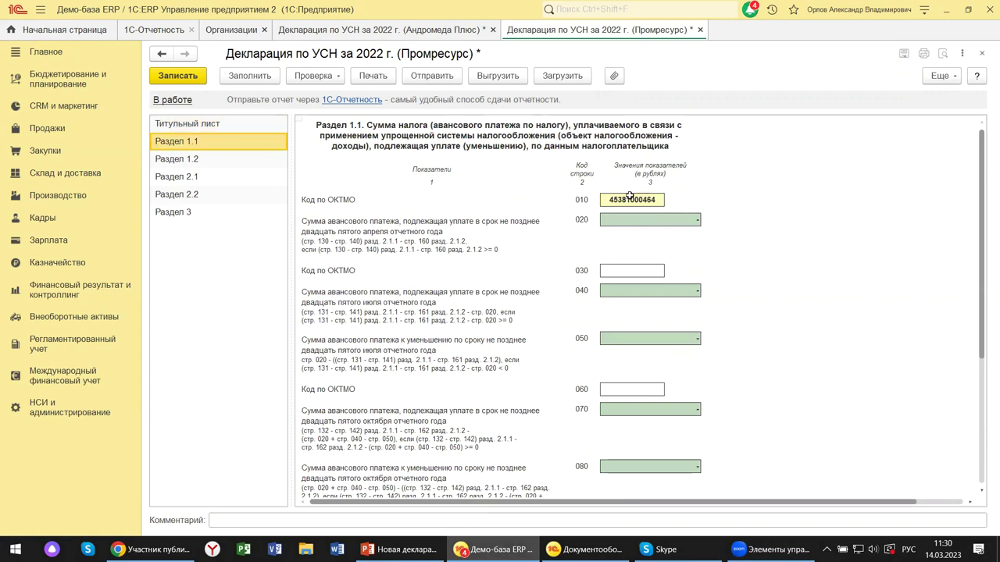
left_click(172, 160)
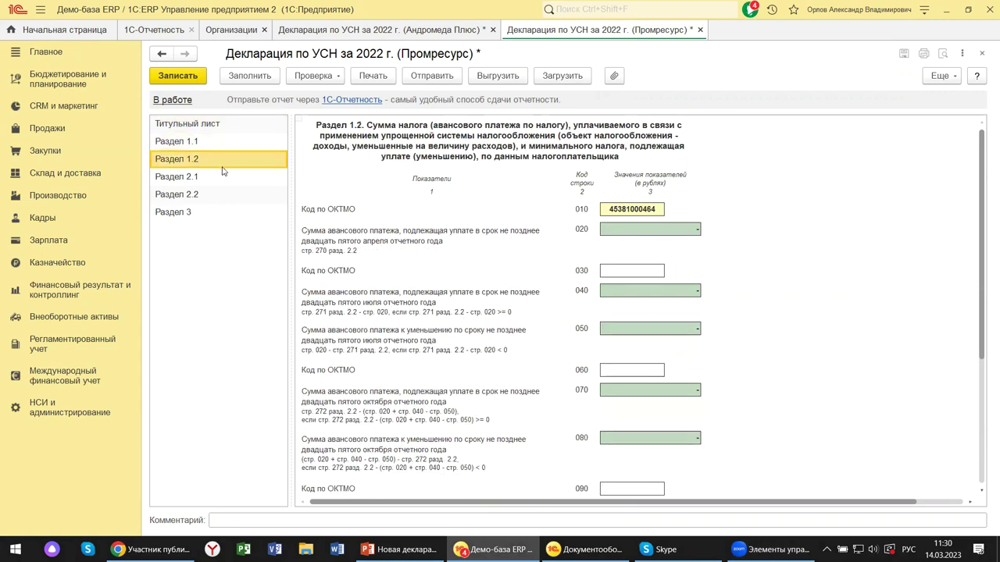
left_click(176, 176)
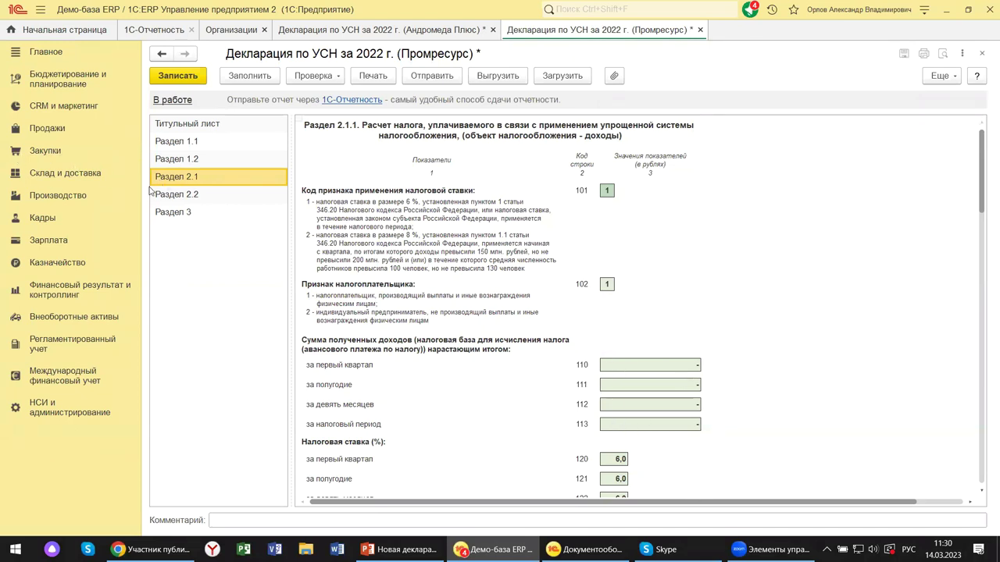
left_click(397, 264)
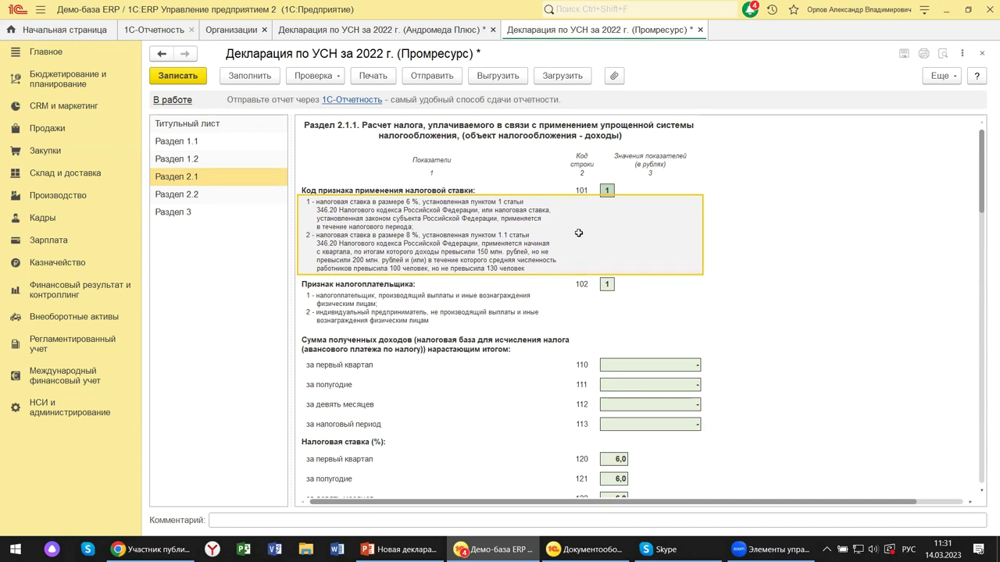
left_click(570, 296)
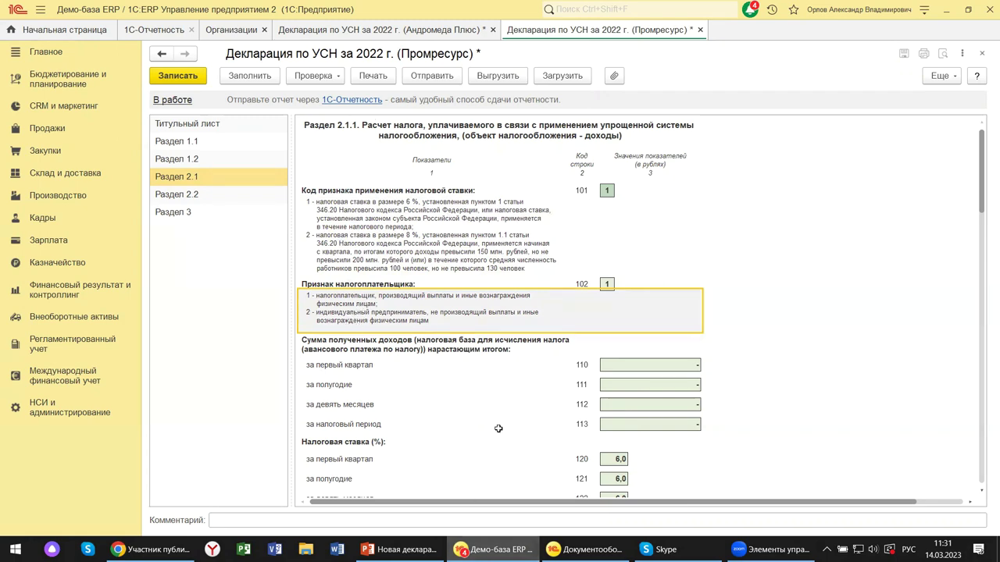
scroll(498, 428, "down", 5)
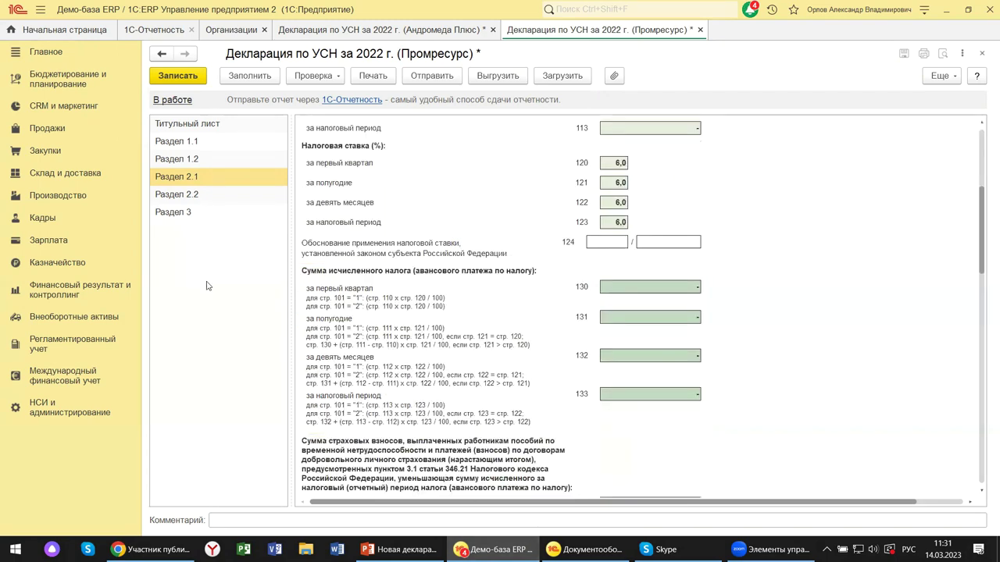
Look through sections 2.2 and 3 of the declaration and return through section 1.1 to the title page
left_click(197, 200)
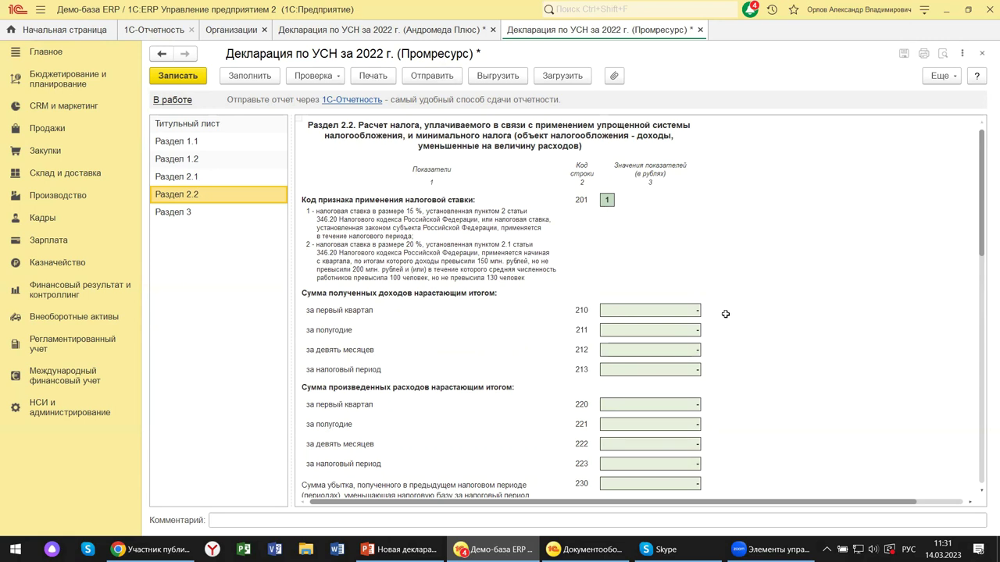
left_click(171, 212)
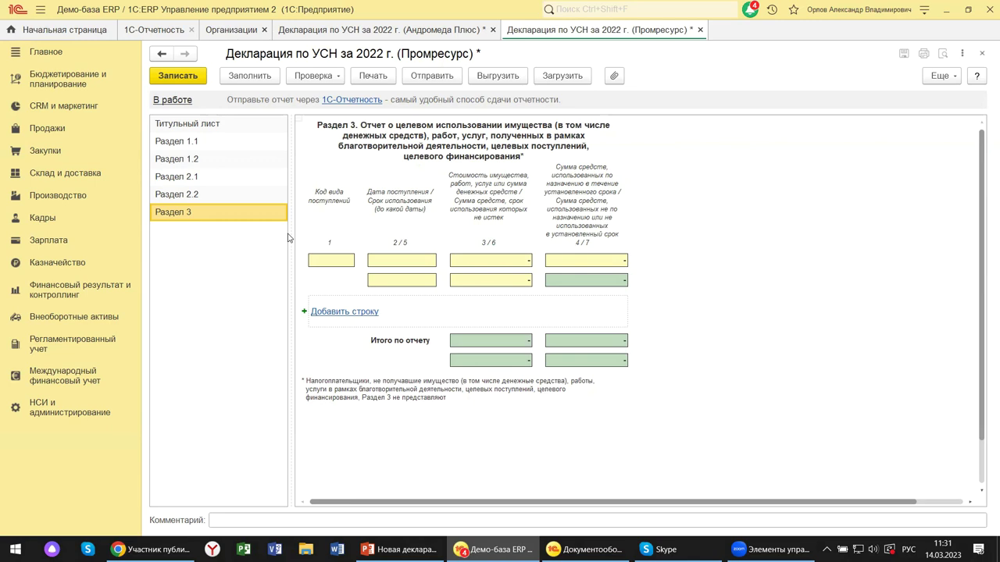
left_click(181, 141)
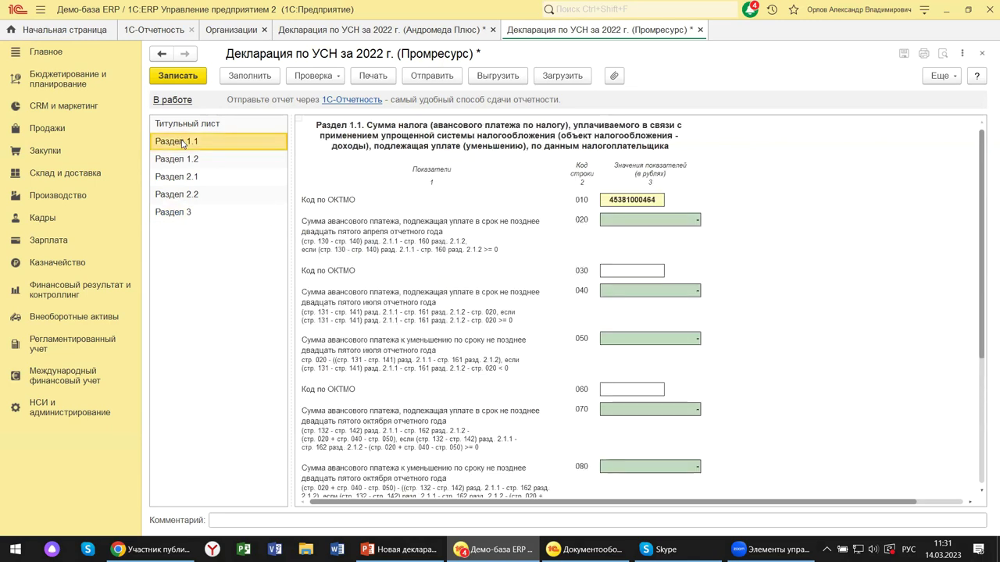
left_click(173, 125)
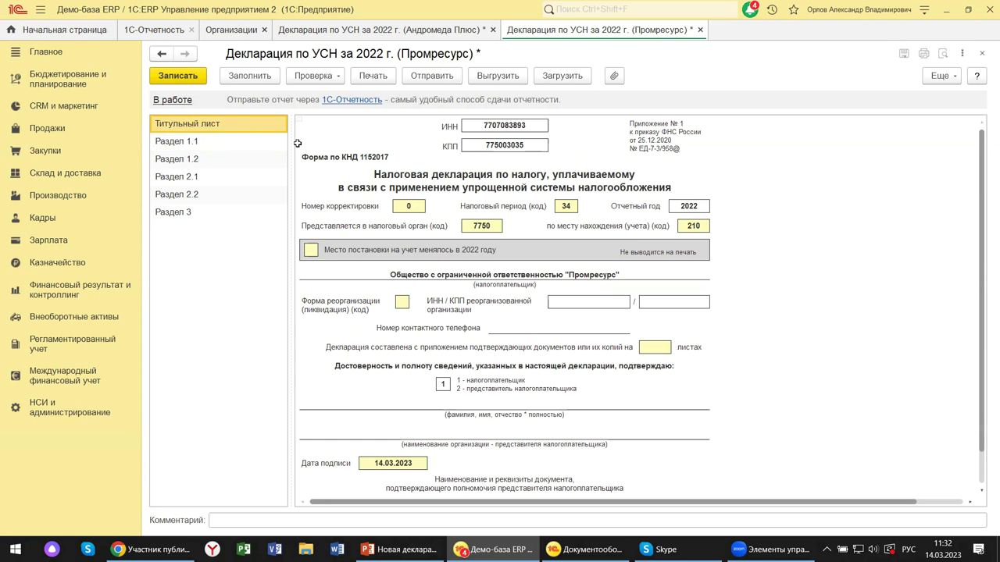
View the declaration's check options and try to print it, declining to save another report of the same kind
left_click(332, 80)
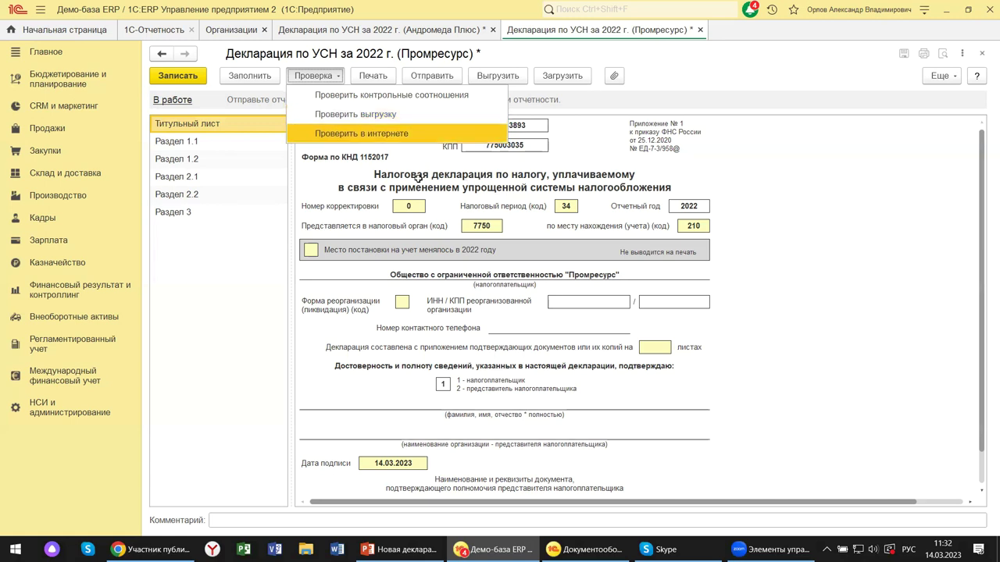
left_click(382, 79)
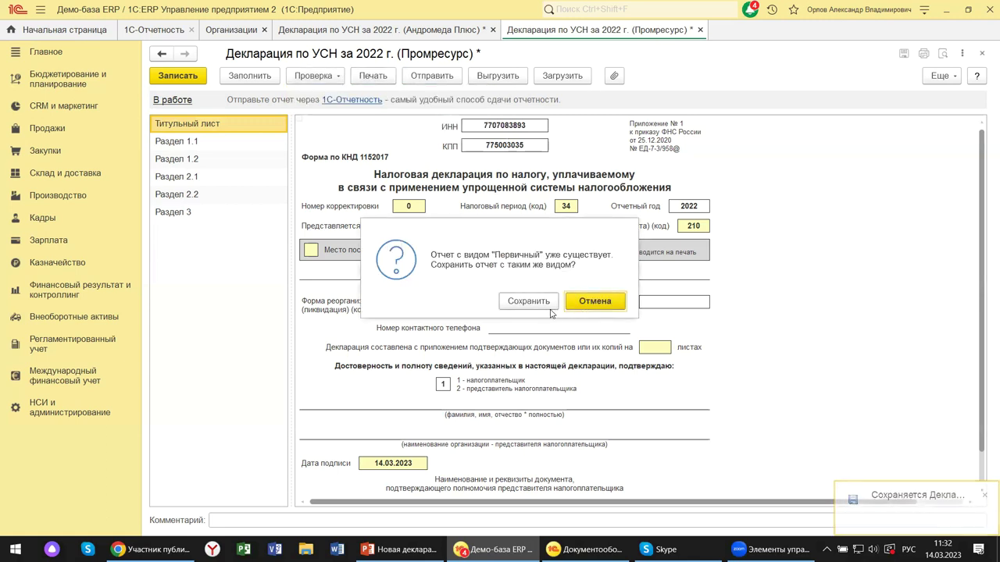
left_click(607, 297)
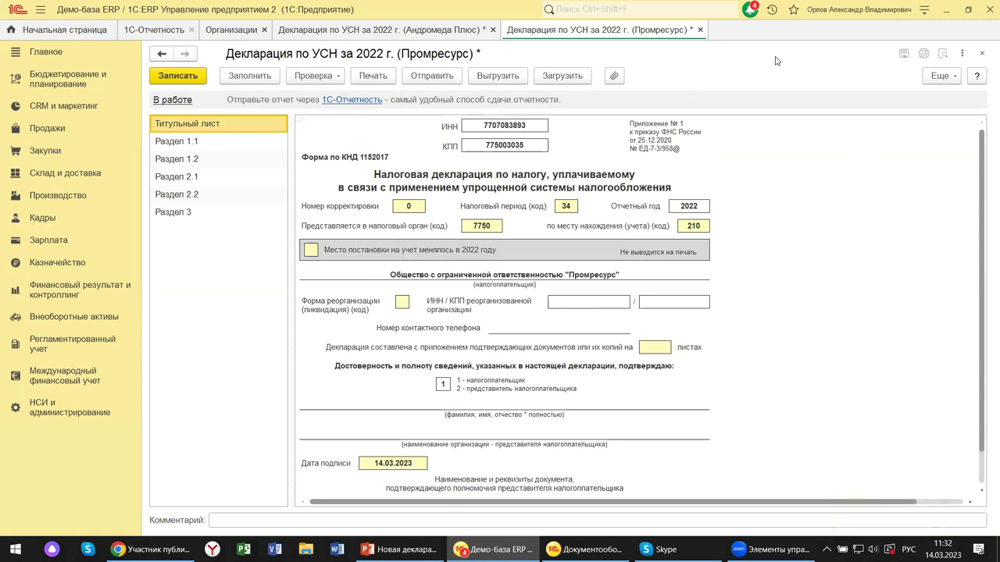
Close the Промресурс declaration without saving the changes and close the 1С-Отчетность list
left_click(981, 54)
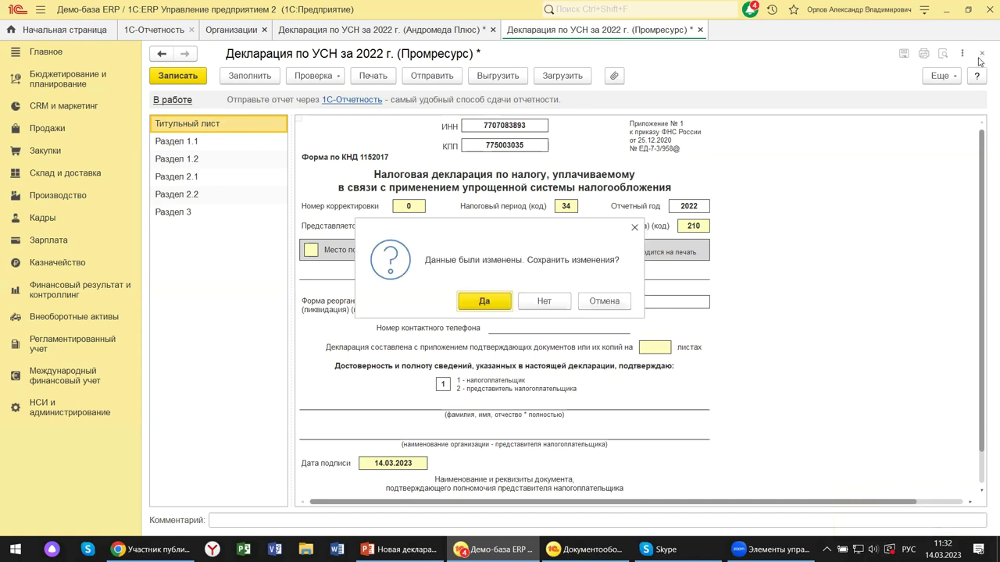
left_click(544, 302)
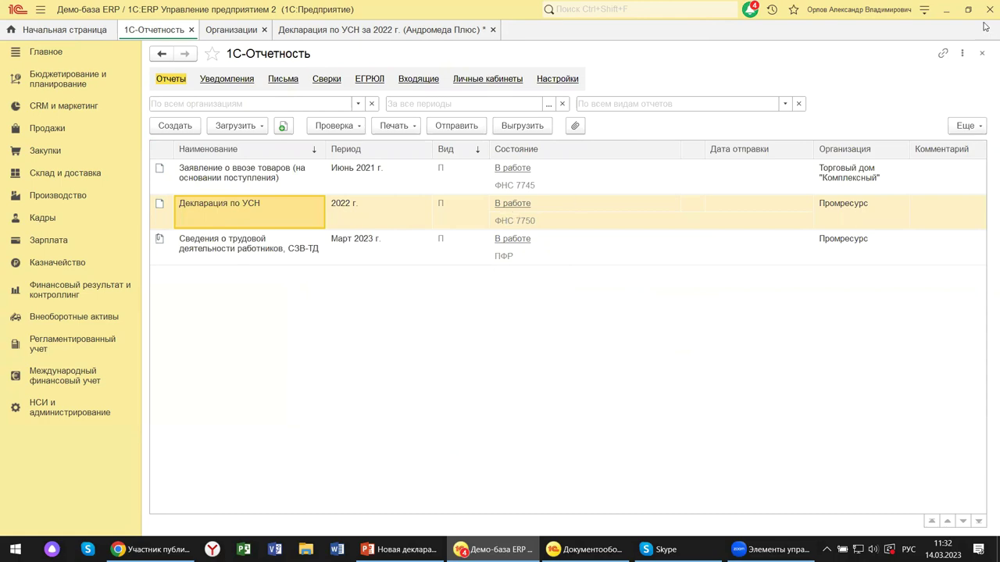
left_click(983, 53)
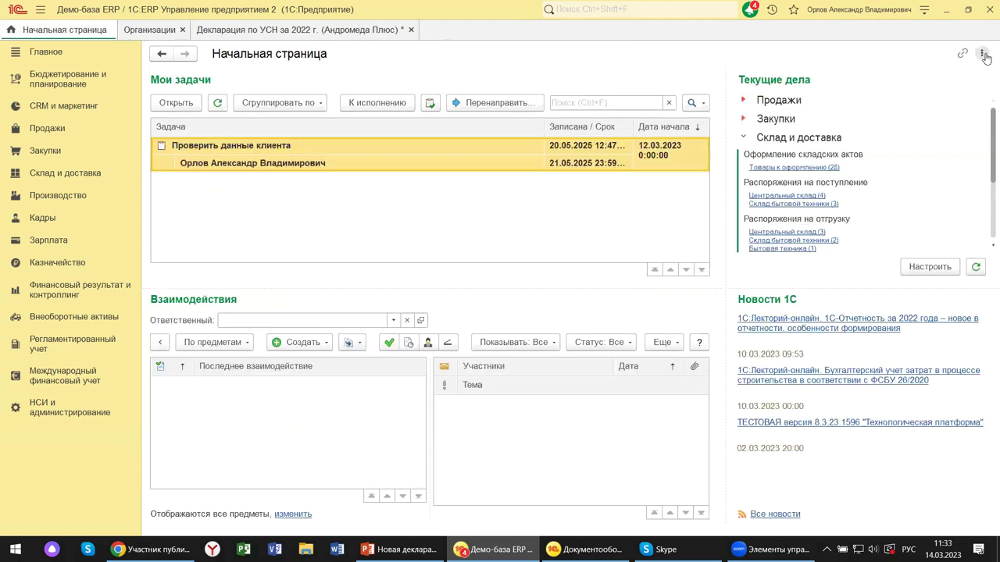
Display the commands of the Регламентированный учет section and switch to the PowerPoint presentation on the new УСН declaration
left_click(51, 349)
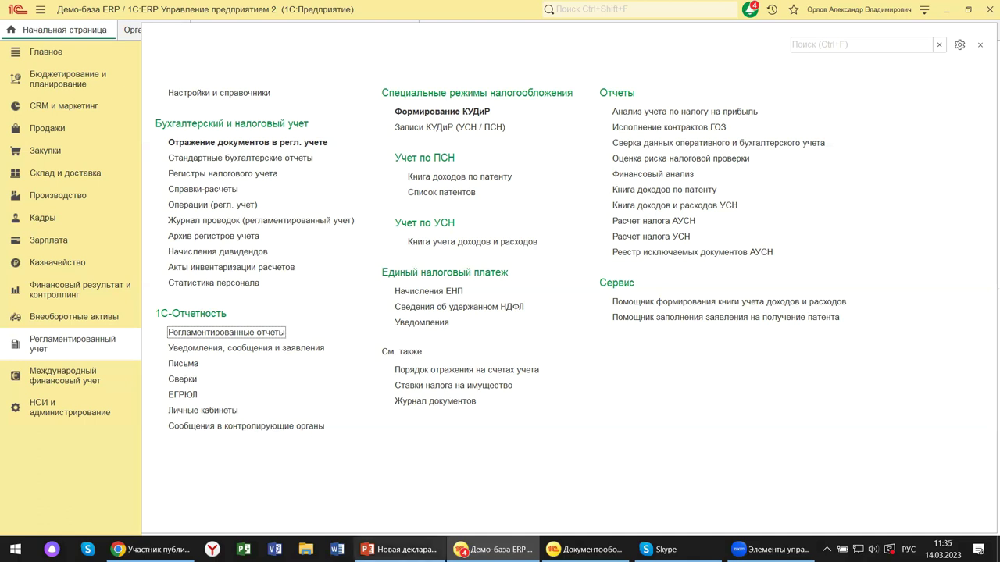
mouse_move(398, 549)
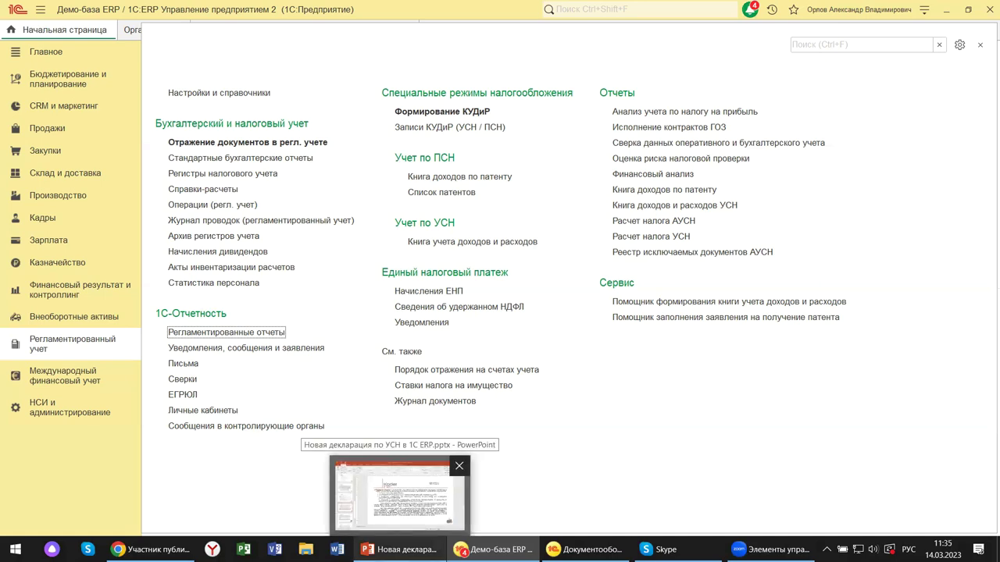
left_click(399, 549)
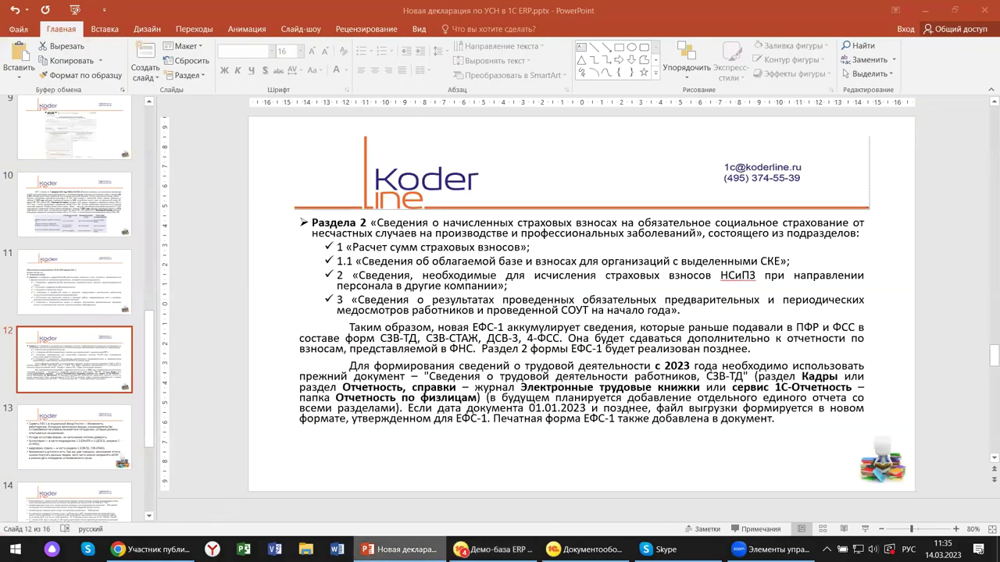
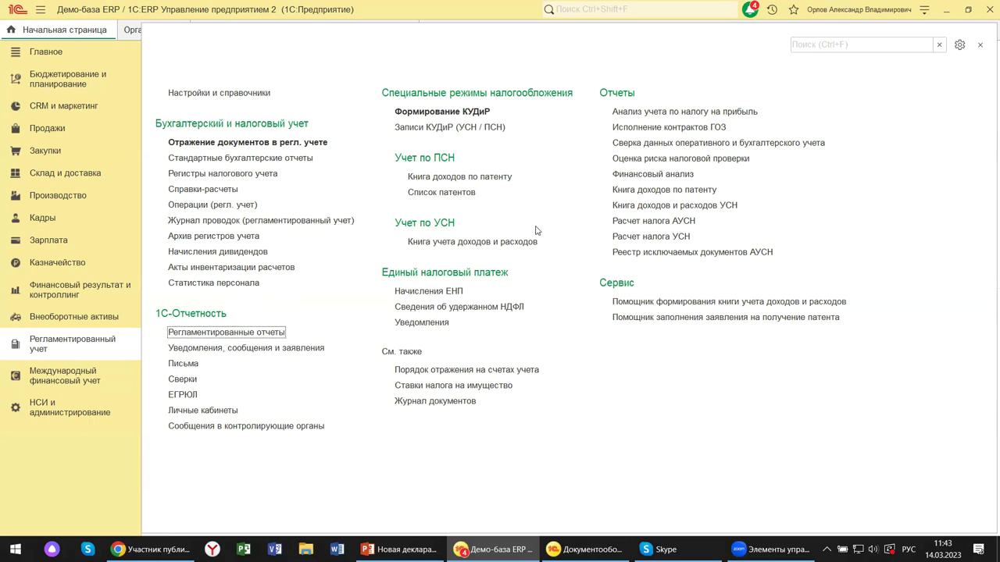
Open Книга учета доходов и расходов under Учет по УСН, set its organization to Андромеда Сервис and close it
left_click(462, 246)
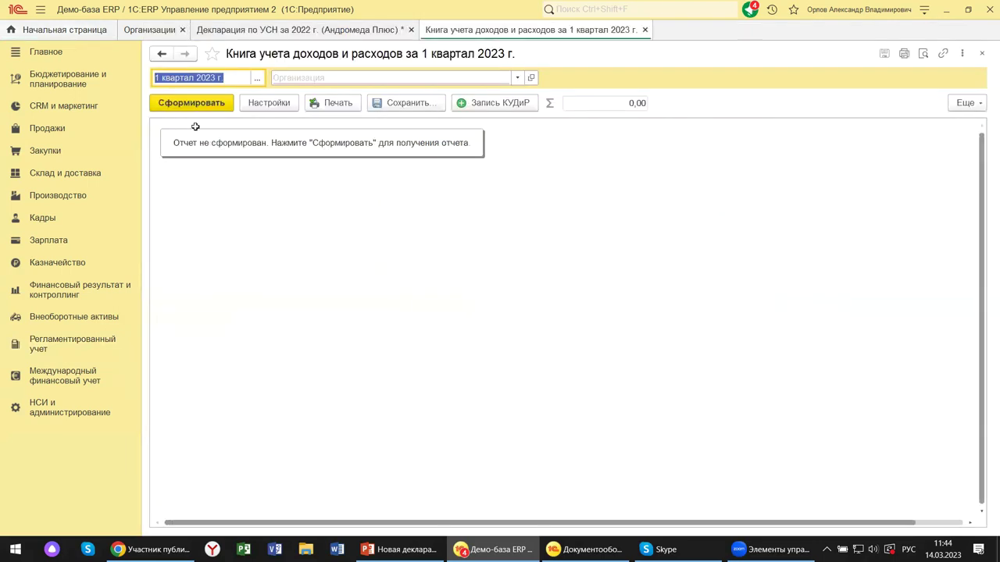
left_click(518, 76)
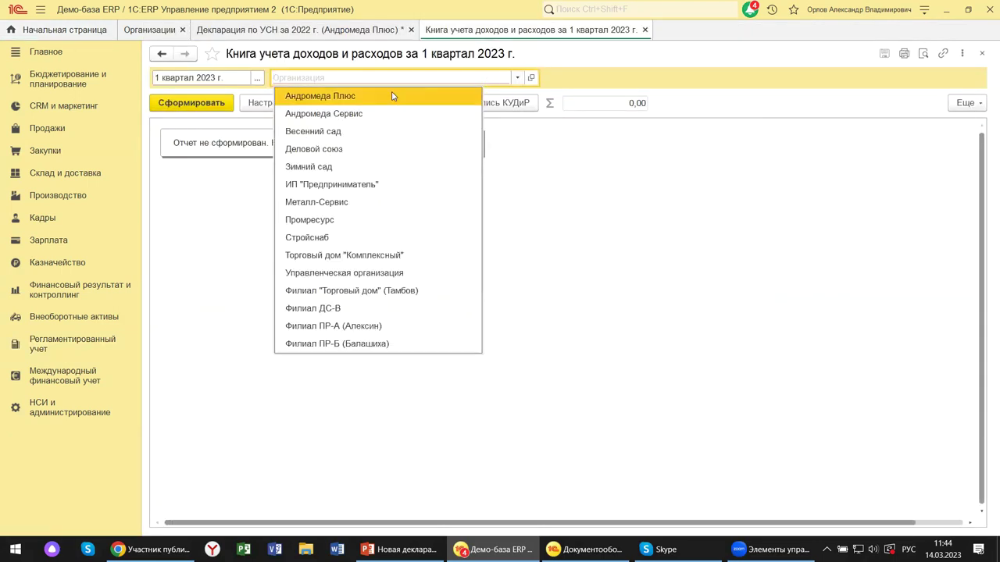
key("Escape")
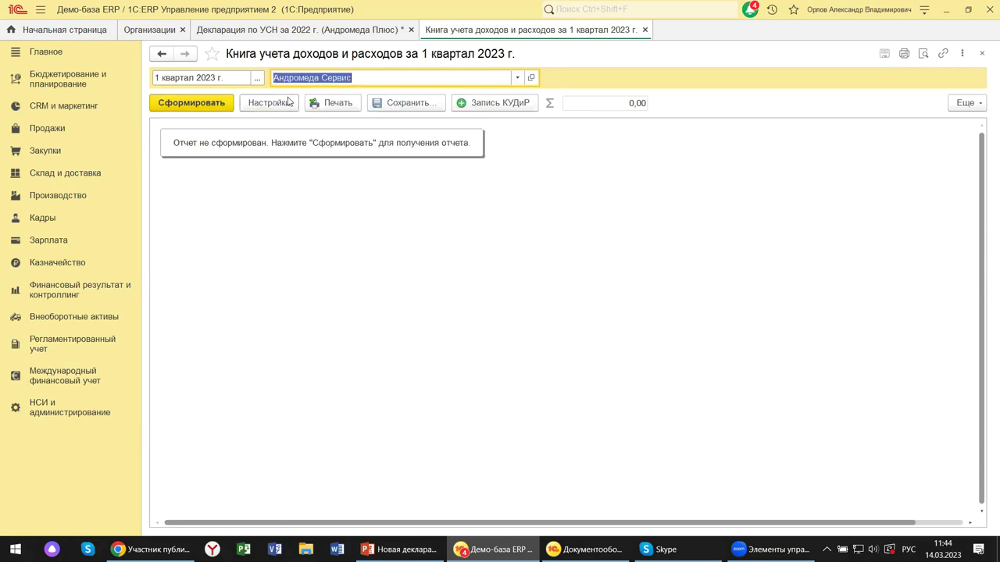
left_click(981, 56)
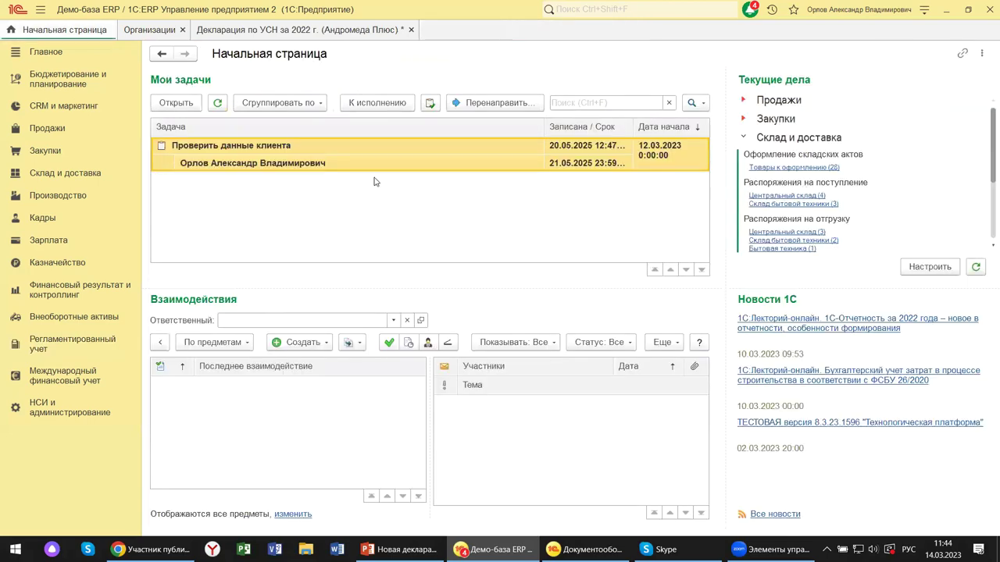
View the Книга доходов и расходов УСН report, close it and return to the Регламентированный учет commands
left_click(67, 342)
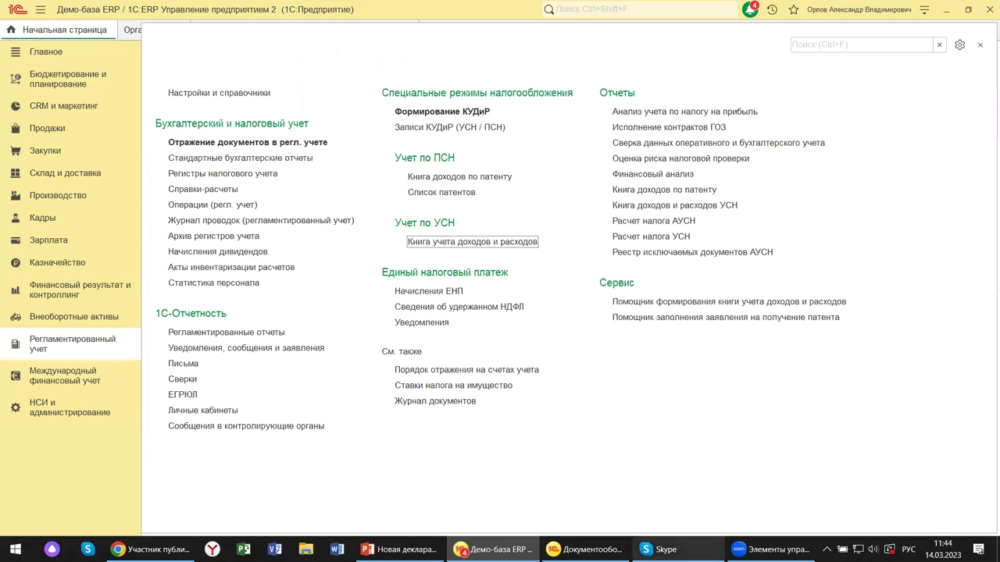
left_click(666, 206)
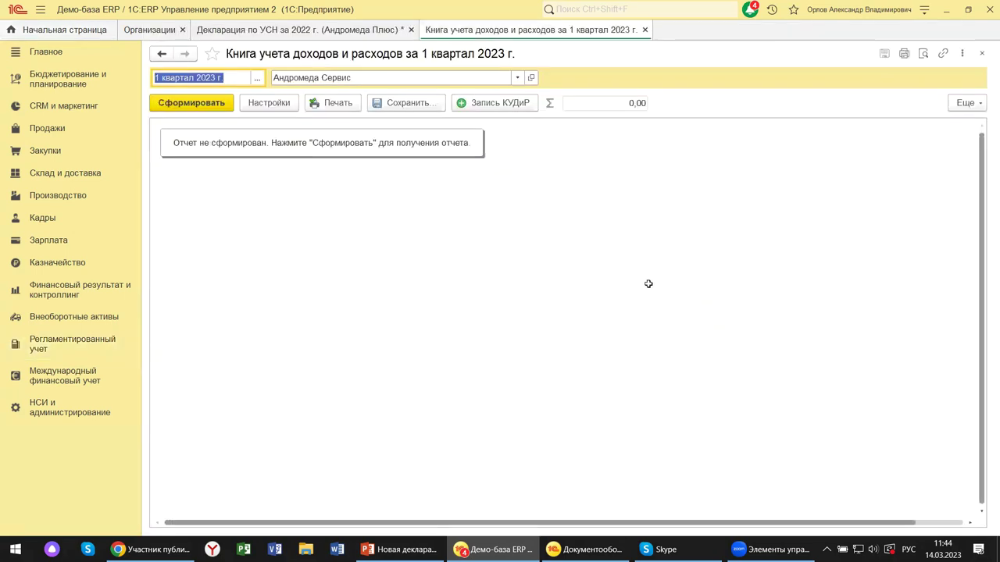
left_click(982, 53)
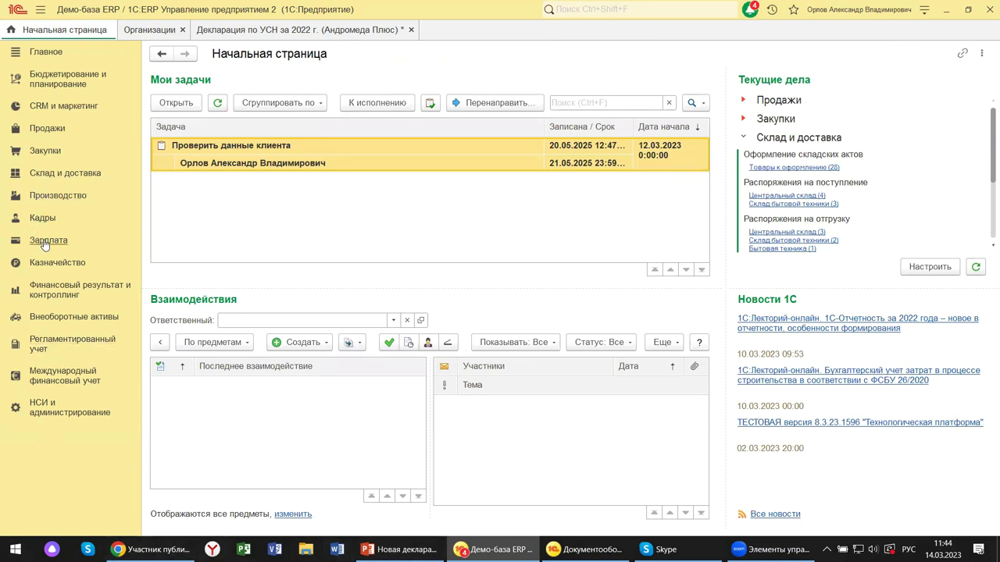
left_click(45, 349)
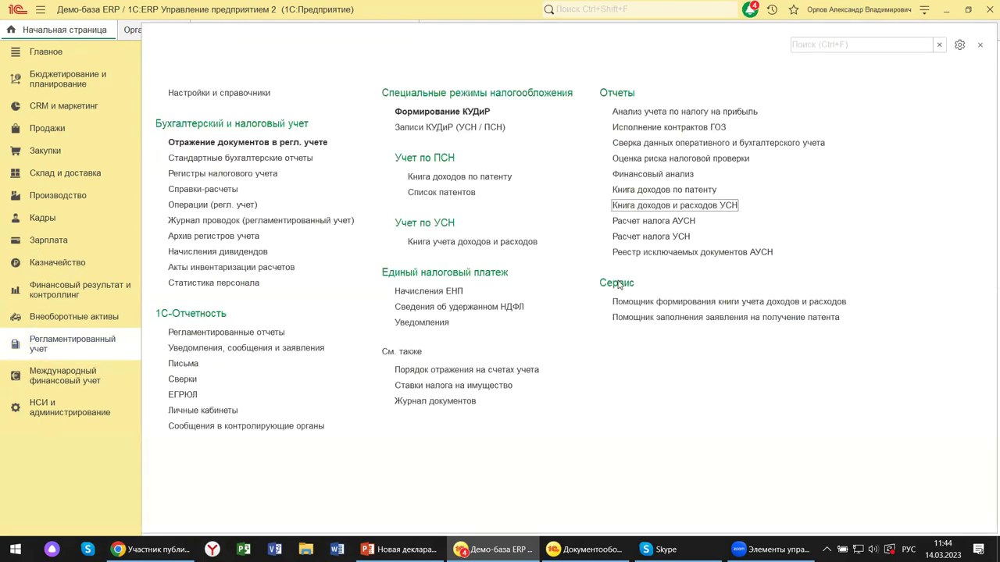
Generate the Расчет налога УСН report for 2022 for the organization ИП "Предприниматель"
left_click(649, 238)
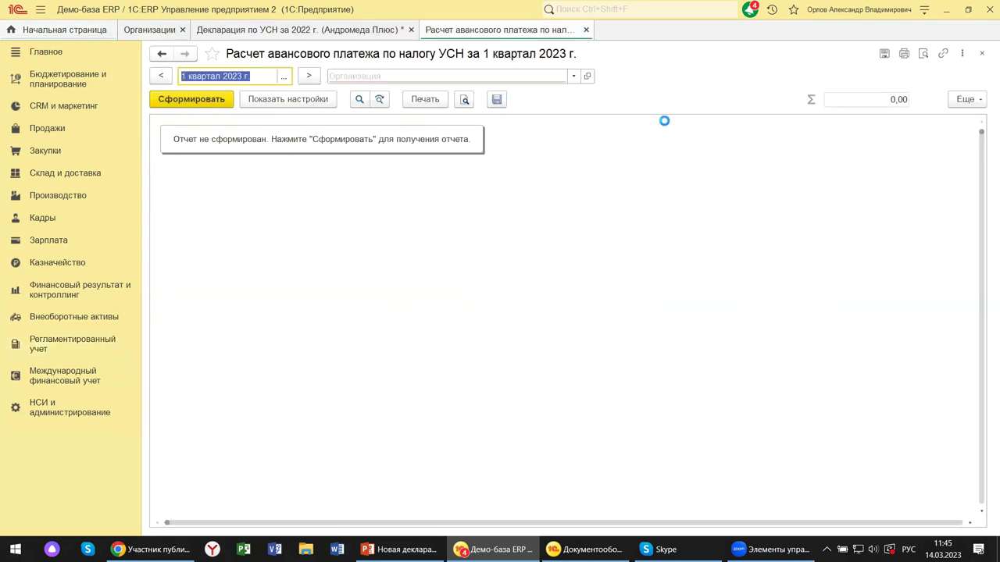
left_click(574, 78)
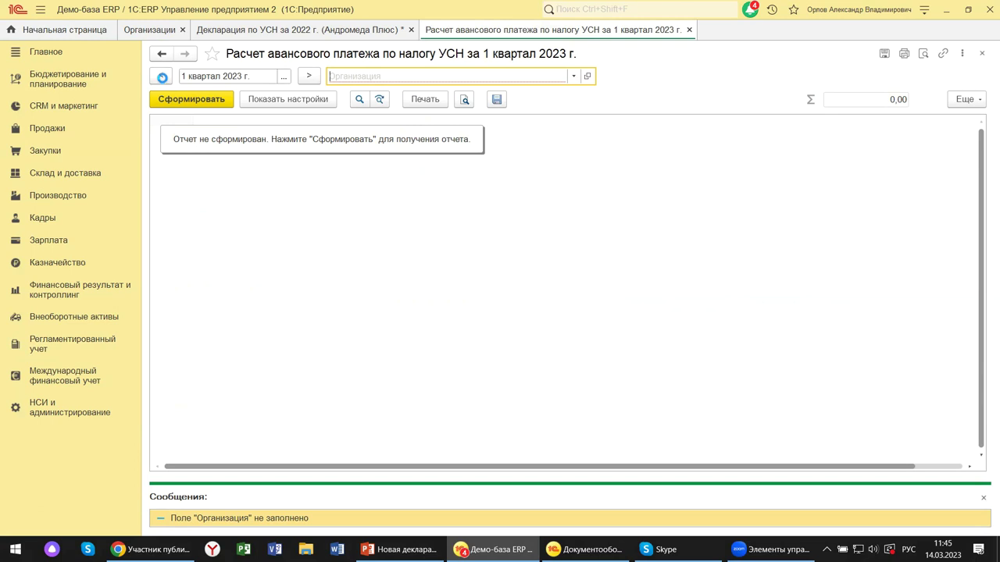
left_click(221, 107)
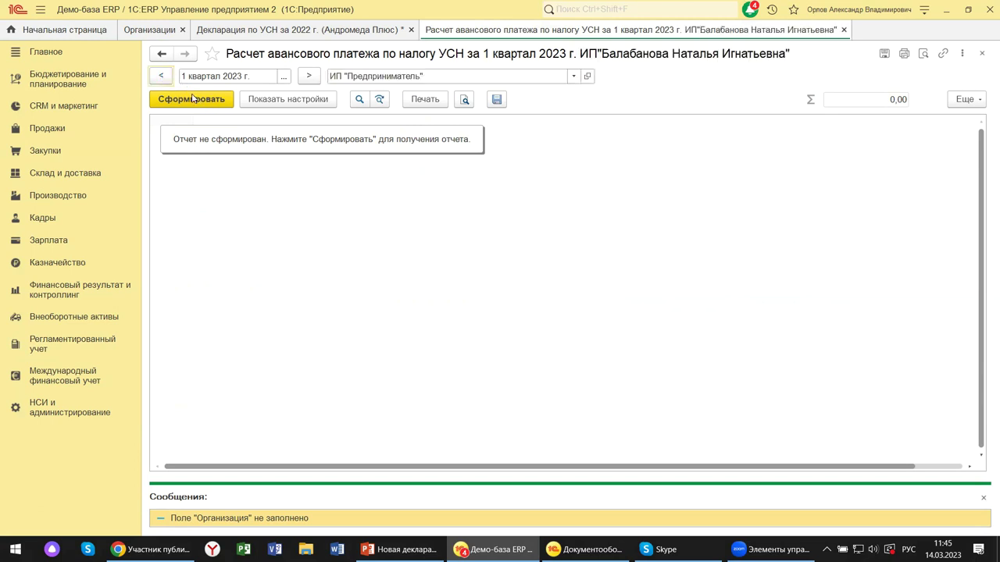
left_click(162, 75)
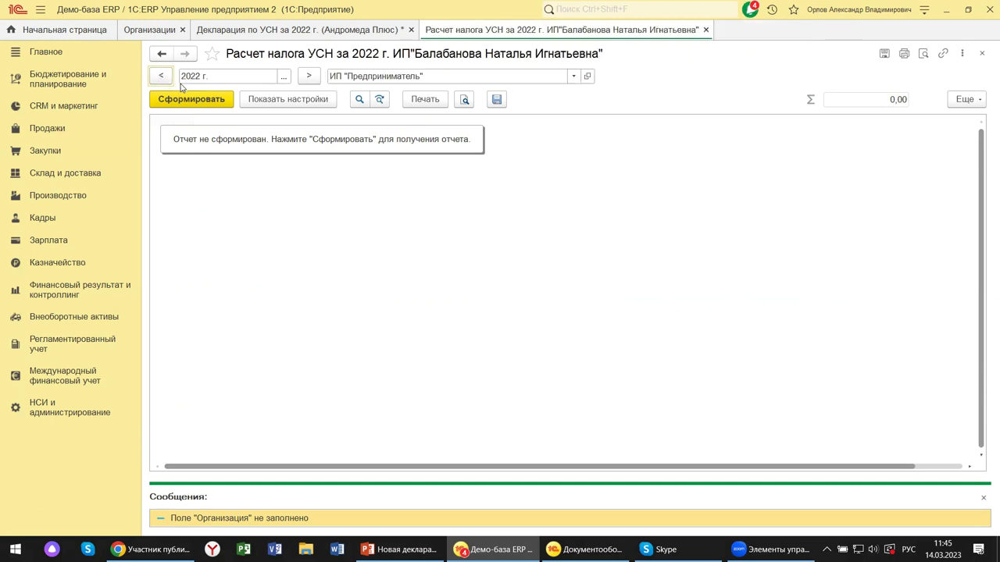
left_click(221, 100)
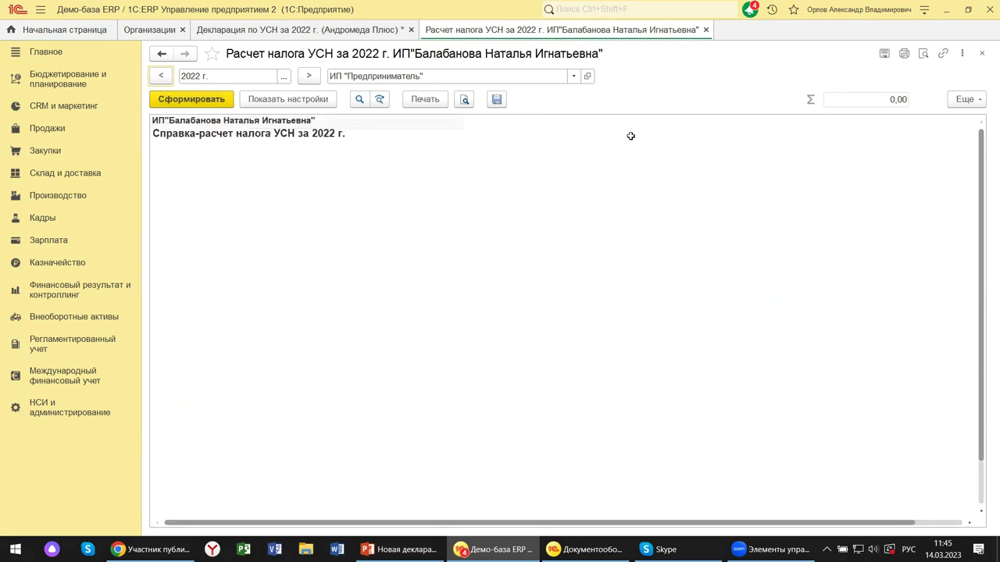
Check which organizations can be chosen for the Расчет налога УСН report and close the report
left_click(573, 76)
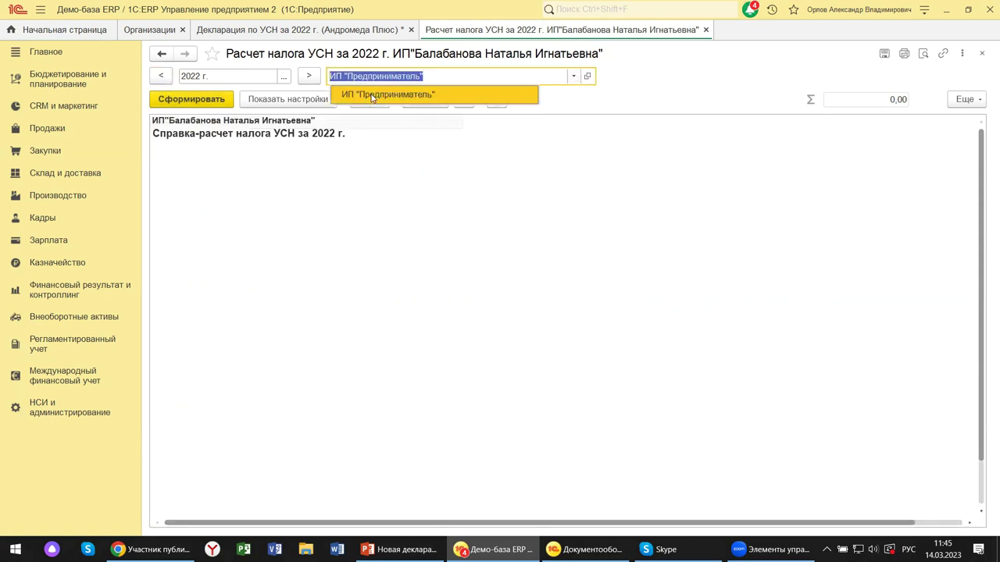
left_click(296, 176)
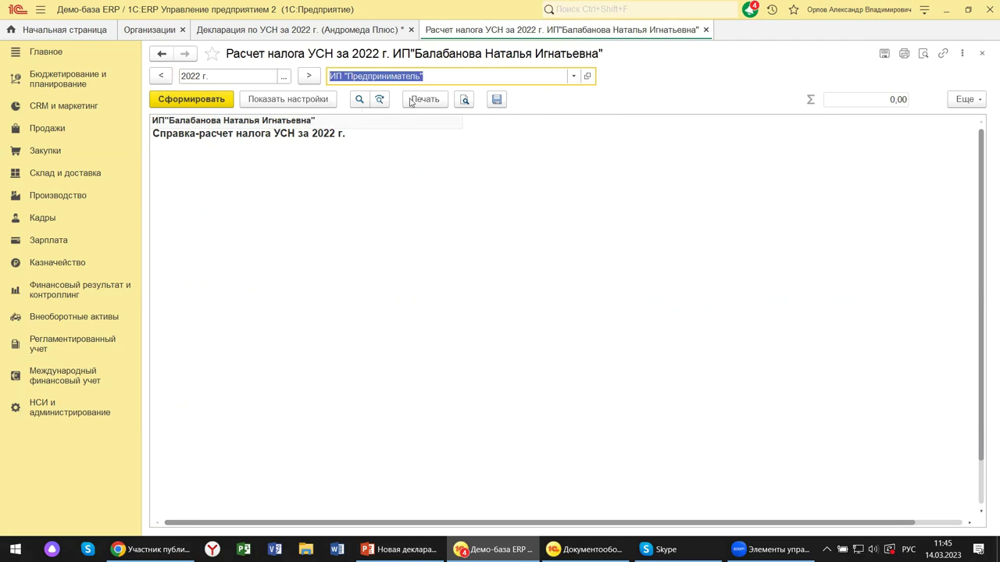
left_click(573, 78)
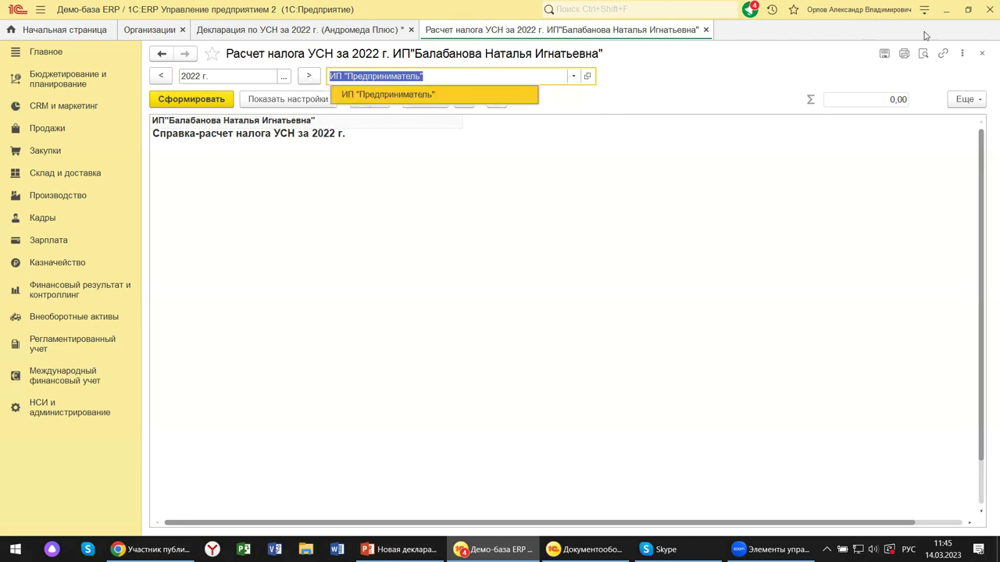
key("Escape")
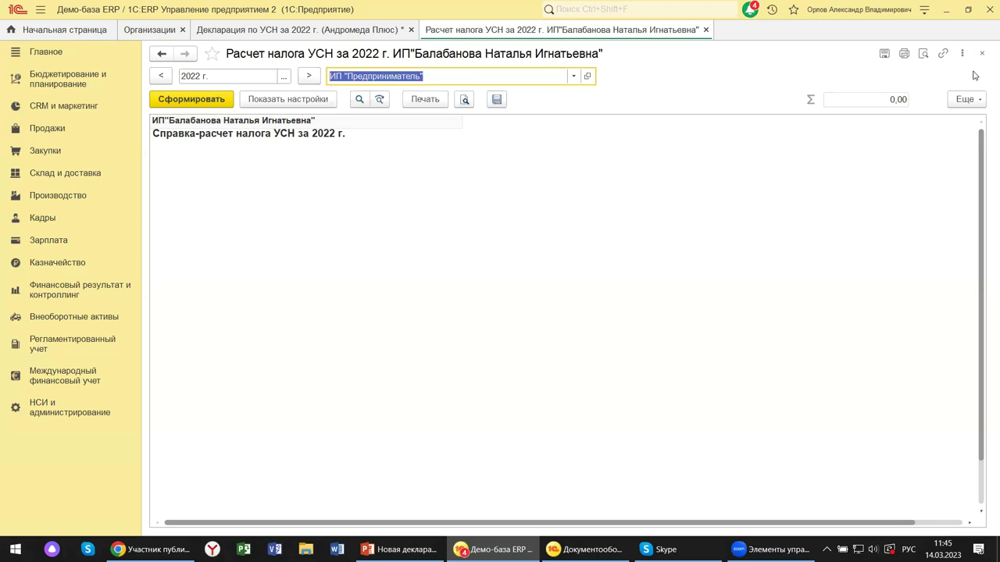
left_click(981, 54)
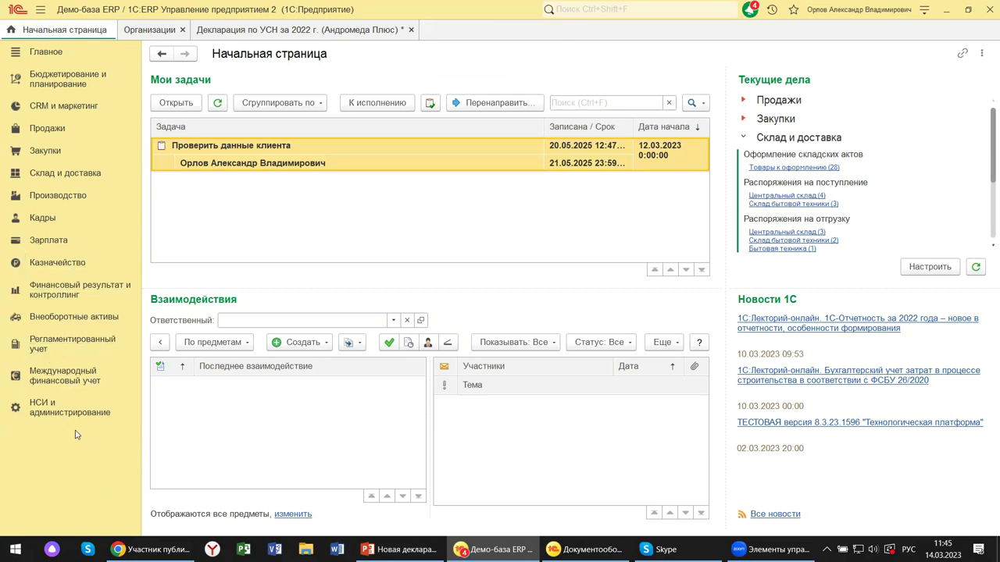
Open the Анализ учета по налогу на прибыль report from Регламентированный учет, browse its period start dates and years, and close it
left_click(56, 343)
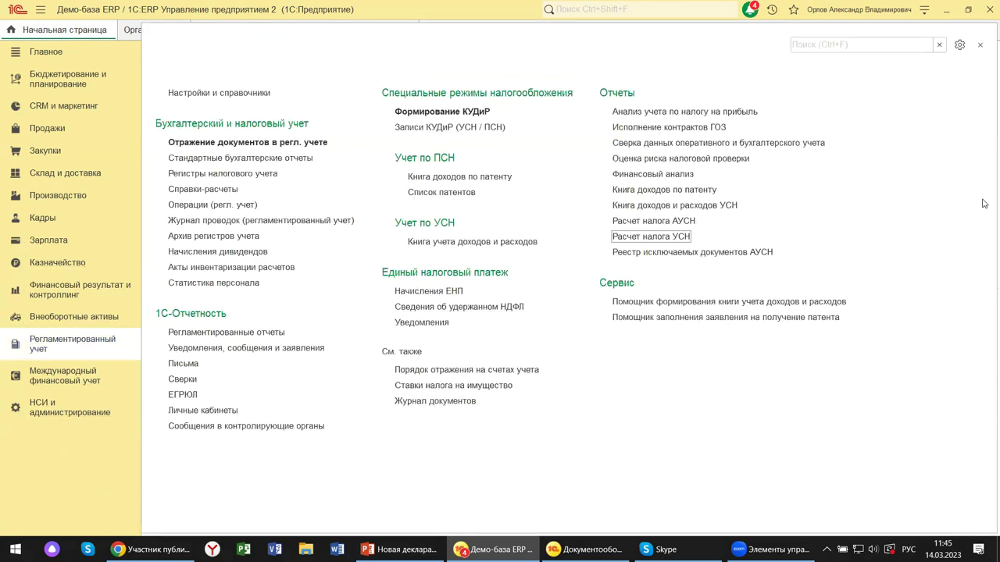
left_click(652, 115)
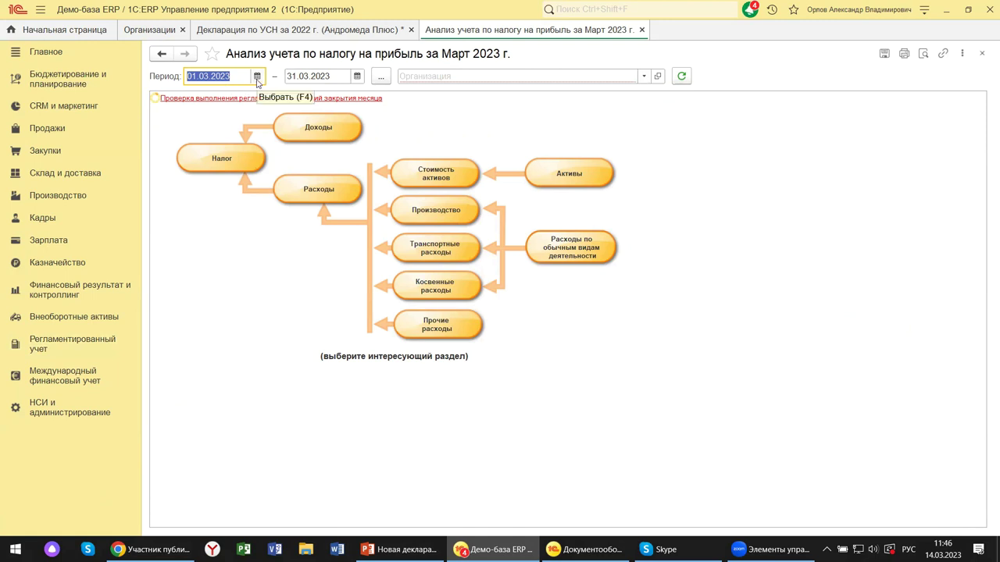
left_click(257, 76)
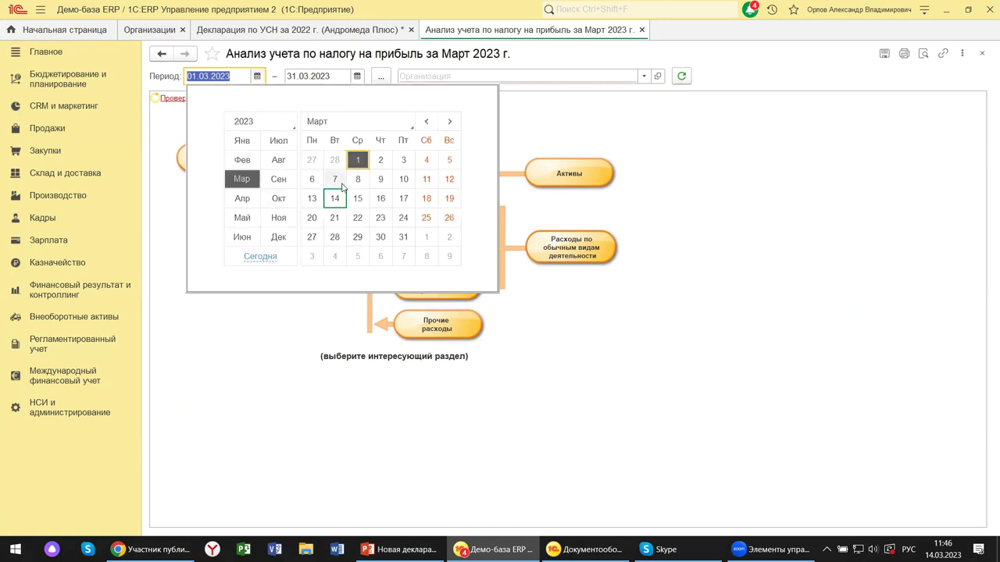
left_click(242, 140)
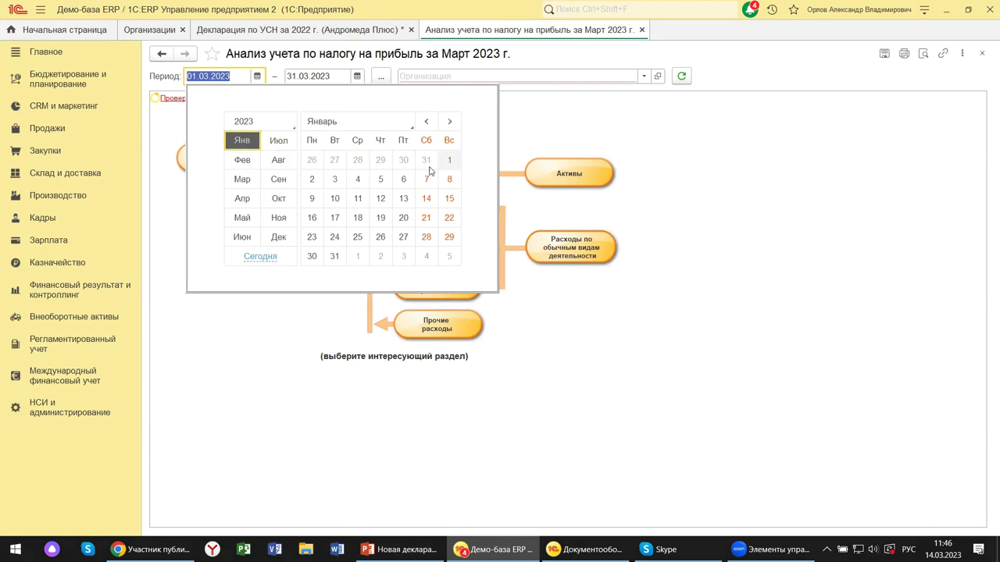
left_click(288, 127)
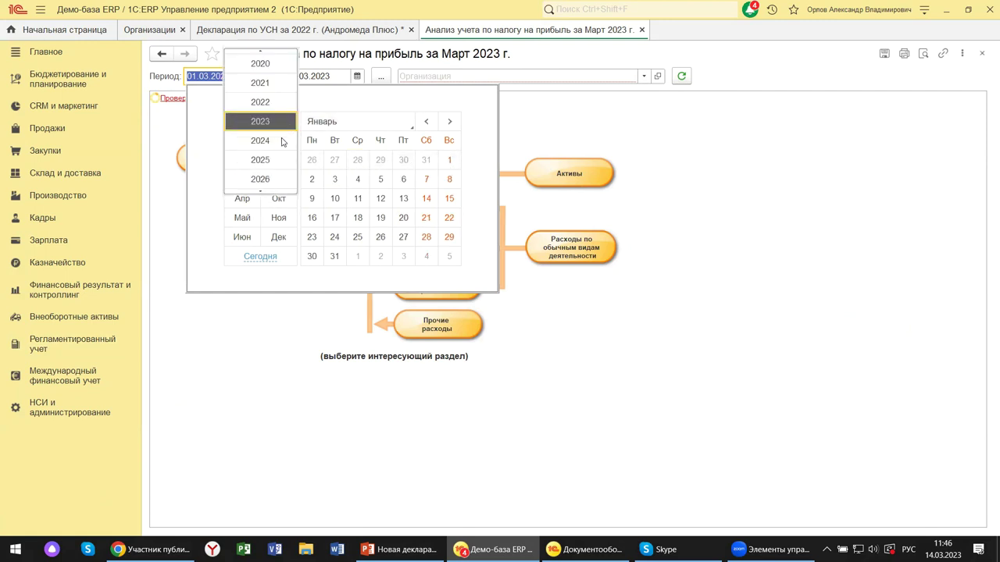
left_click(613, 129)
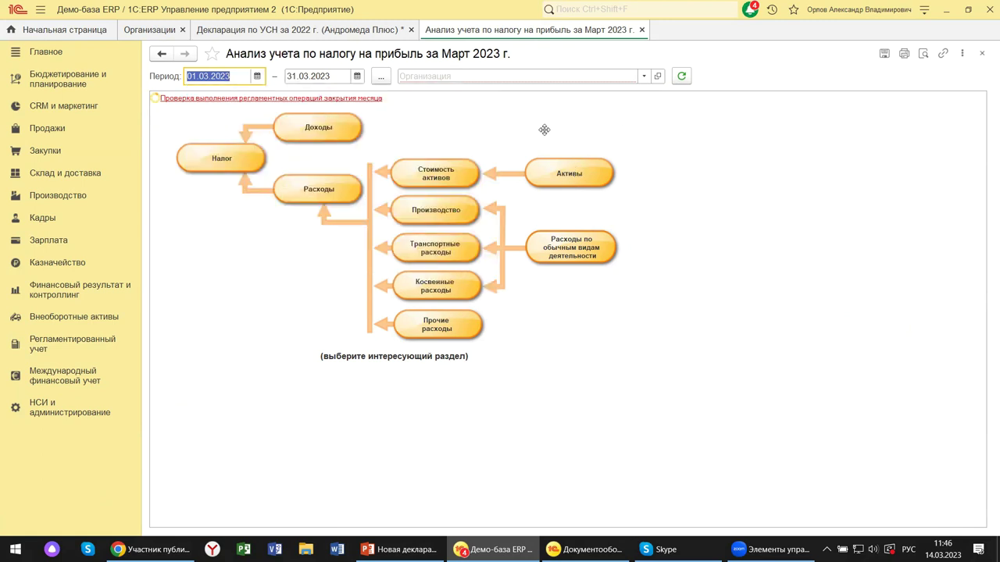
left_click(982, 54)
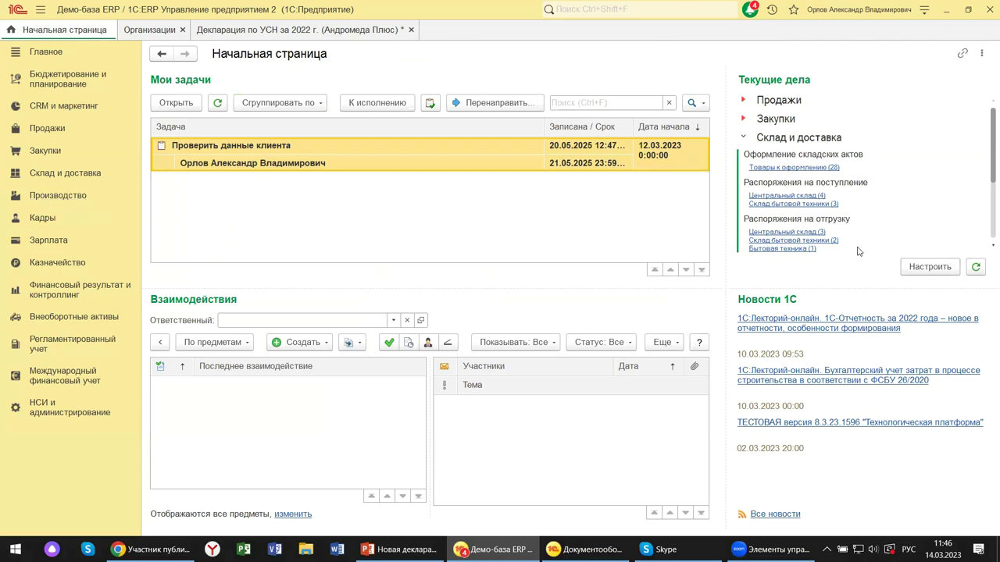
Open the Андромеда Плюс organization card from the Организации list and display its Учетная политика и налоги settings
left_click(44, 343)
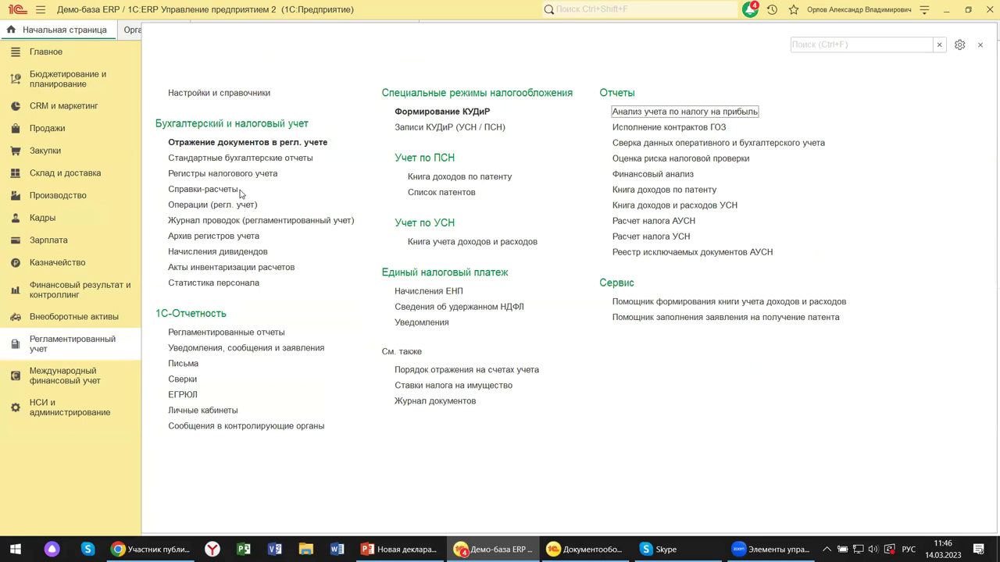
left_click(62, 412)
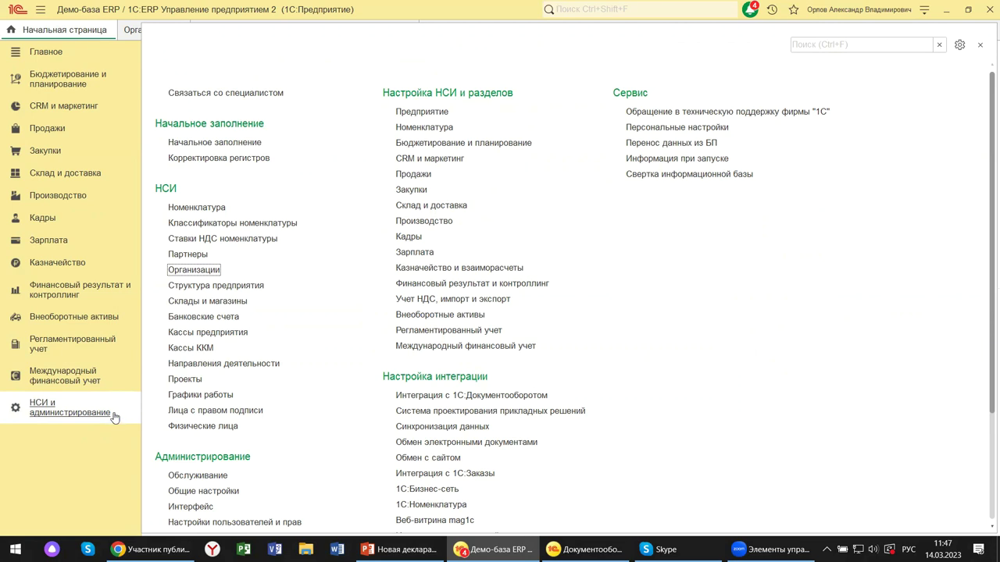
left_click(196, 270)
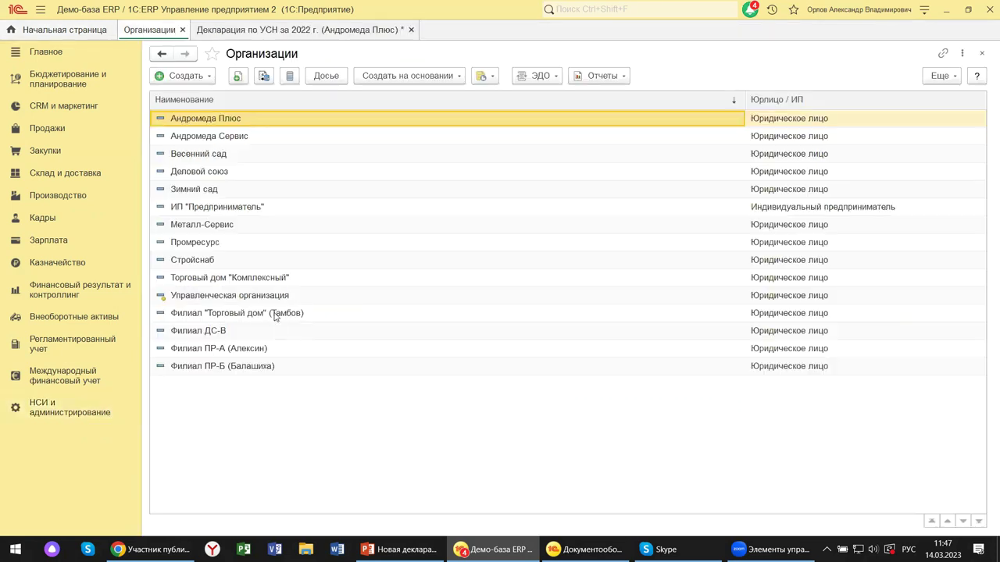
double_click(213, 122)
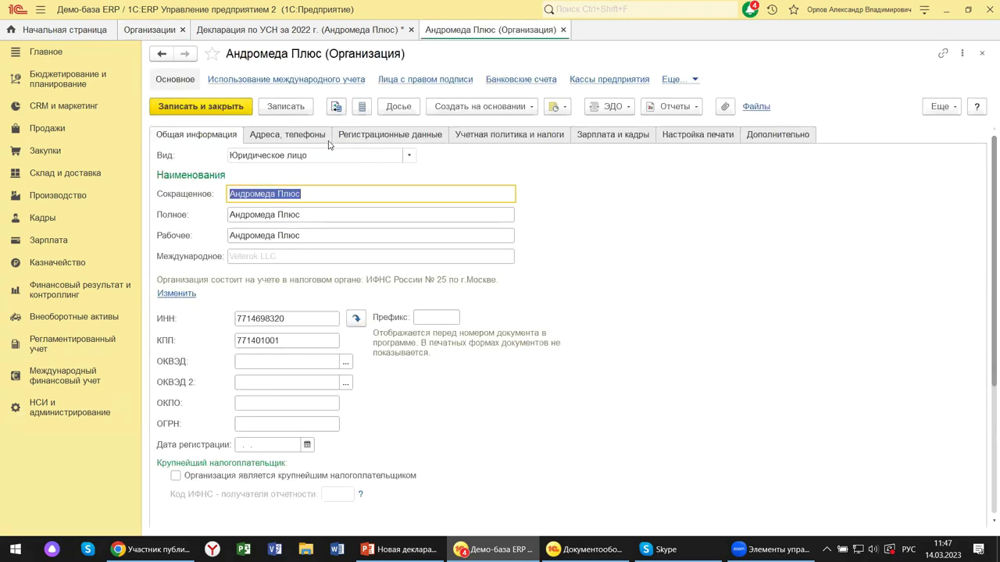
left_click(493, 137)
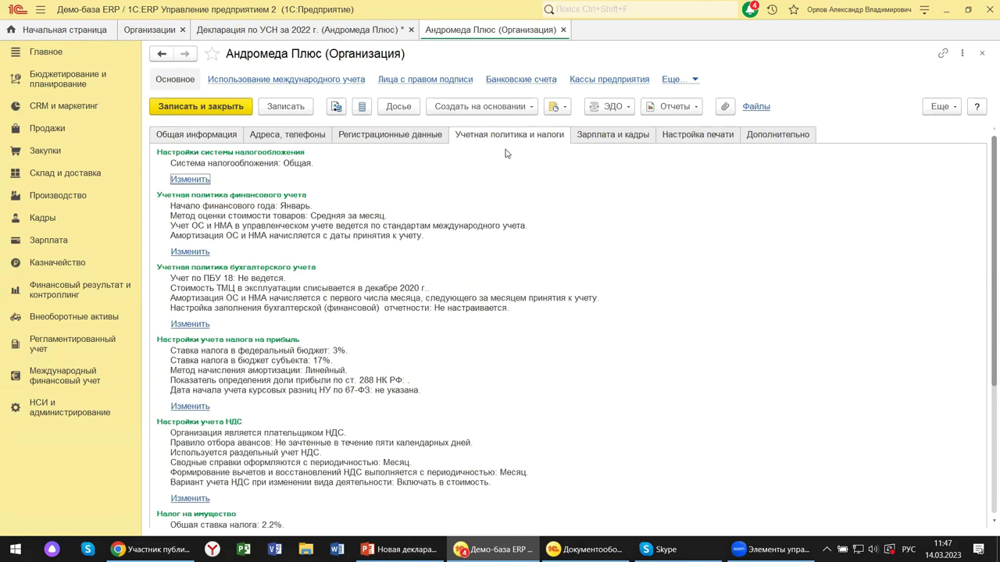